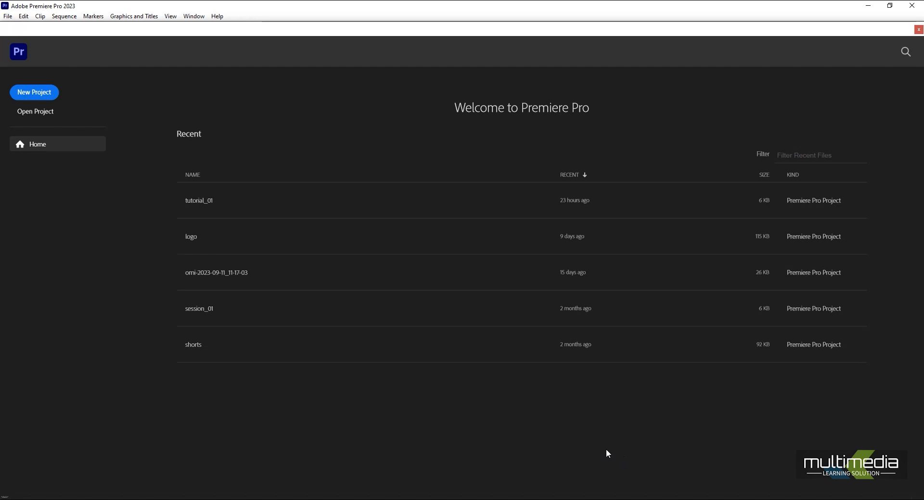
# Open the recent tutorial_01 project and import Sunflower_PNG_Image.png from the Desktop's premiere tutorials folder.
pyautogui.click(220, 210)
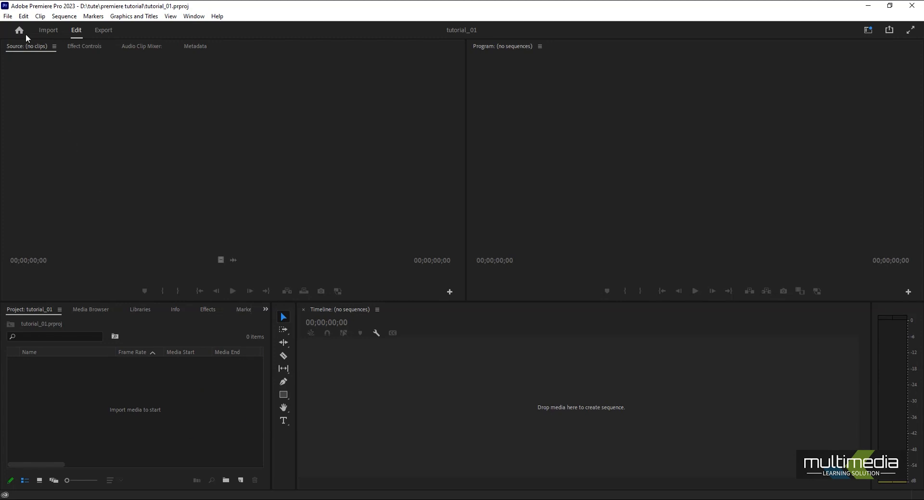
pyautogui.click(7, 16)
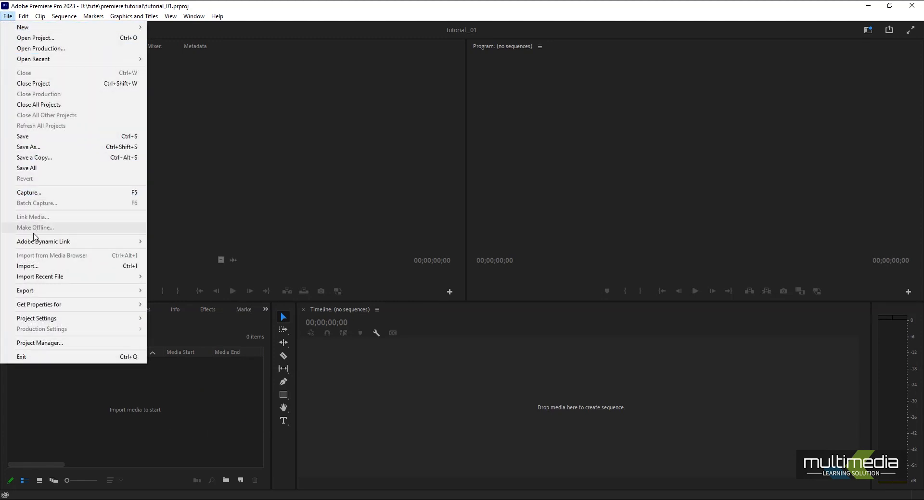
pyautogui.click(34, 267)
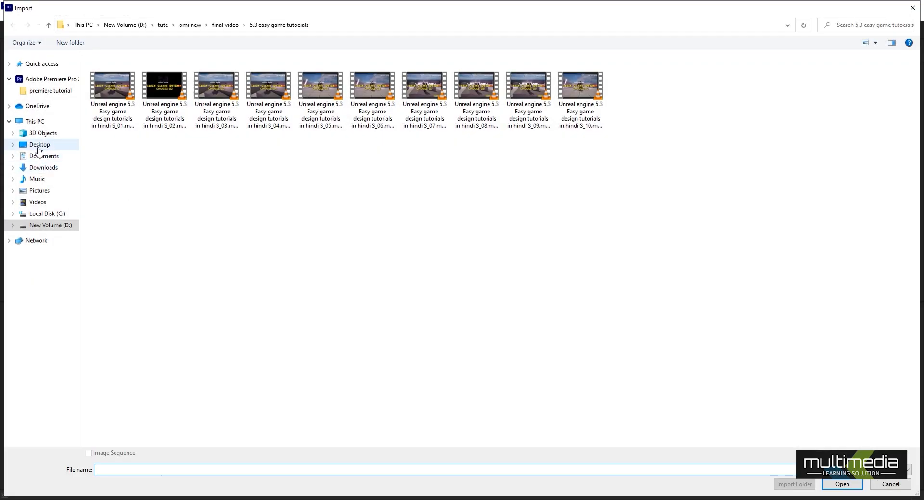
pyautogui.click(39, 147)
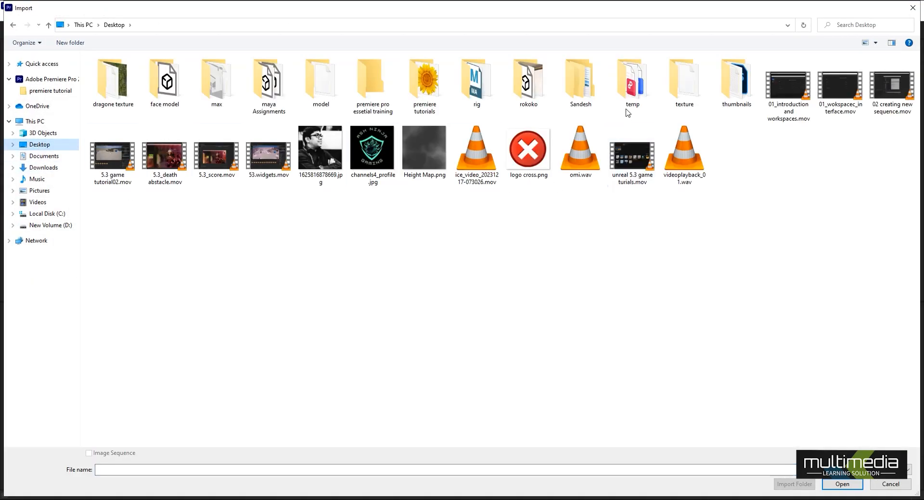
pyautogui.click(433, 83)
pyautogui.doubleClick(433, 83)
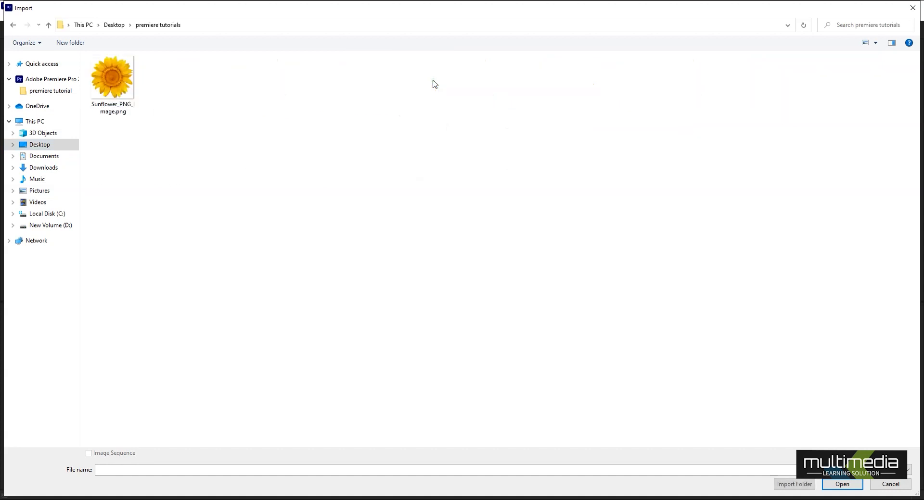
pyautogui.click(127, 112)
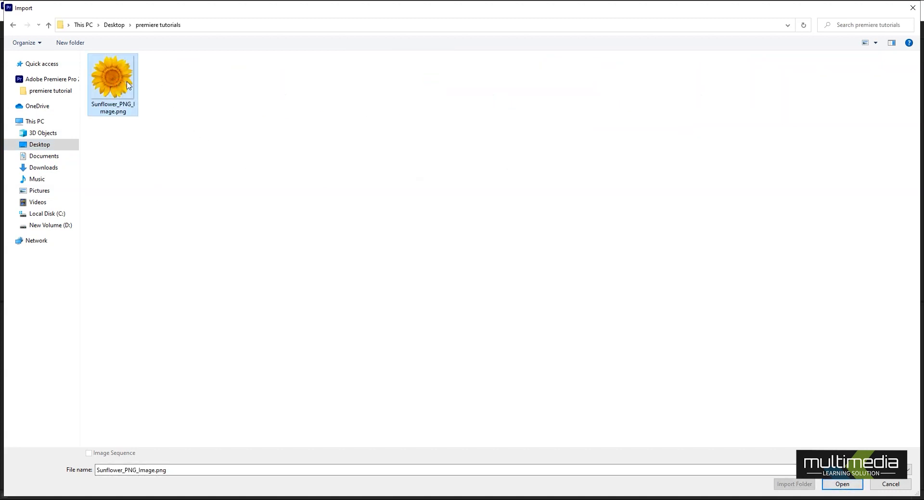
pyautogui.click(841, 485)
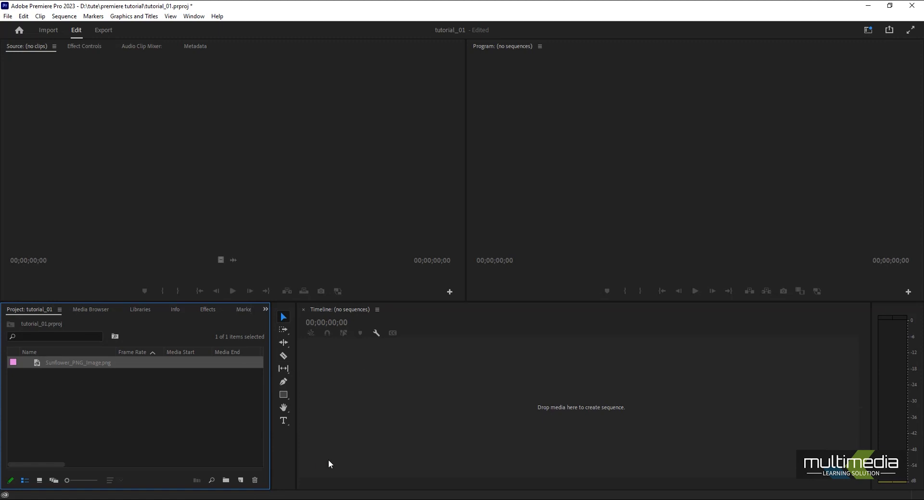
pyautogui.rightClick(56, 386)
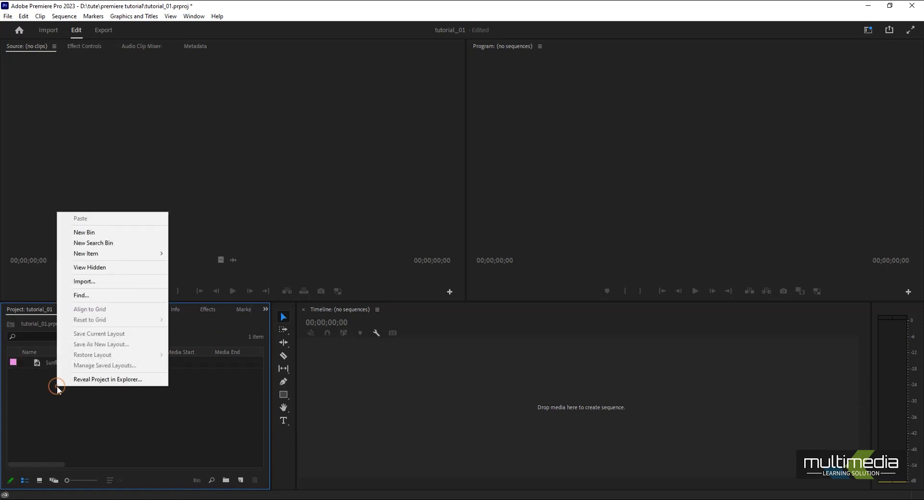
pyautogui.click(97, 287)
pyautogui.click(112, 79)
pyautogui.click(889, 485)
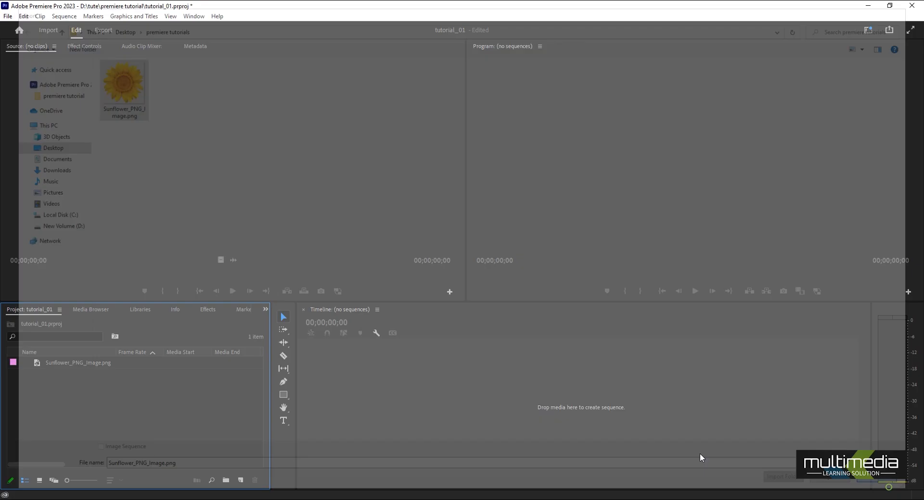
pyautogui.click(8, 17)
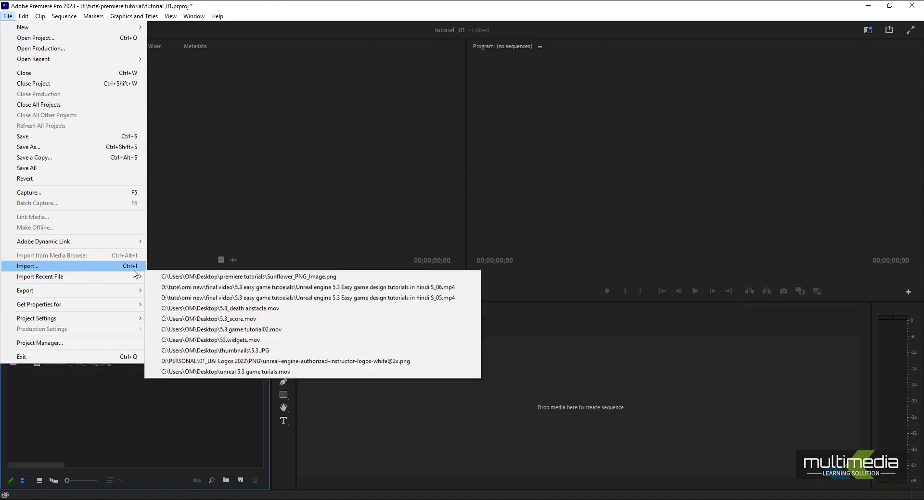
pyautogui.click(106, 267)
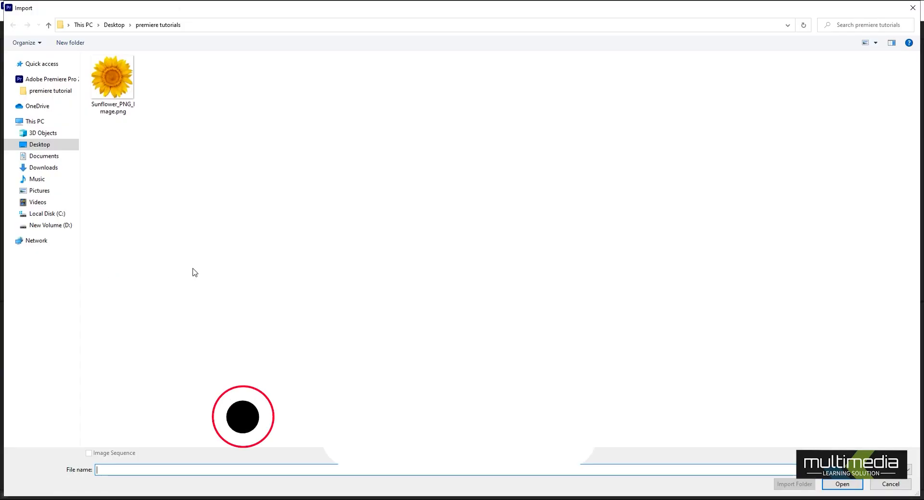
pyautogui.click(112, 80)
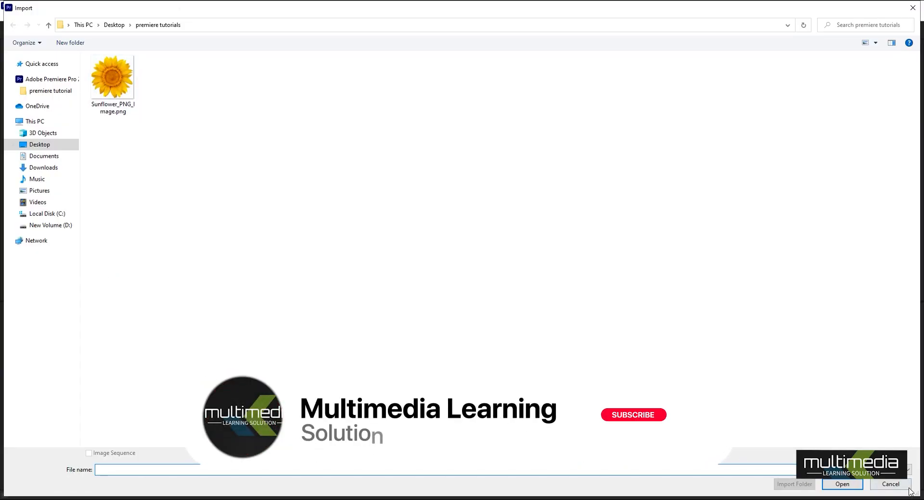
pyautogui.click(842, 485)
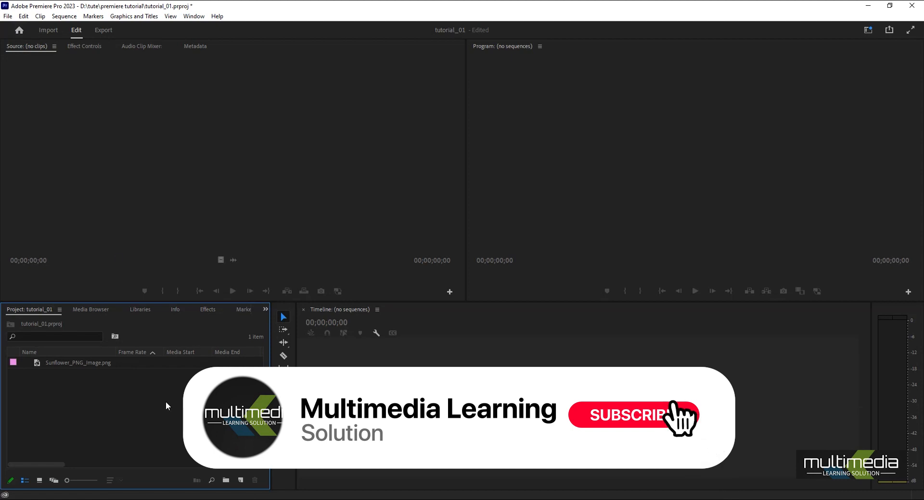
pyautogui.click(61, 366)
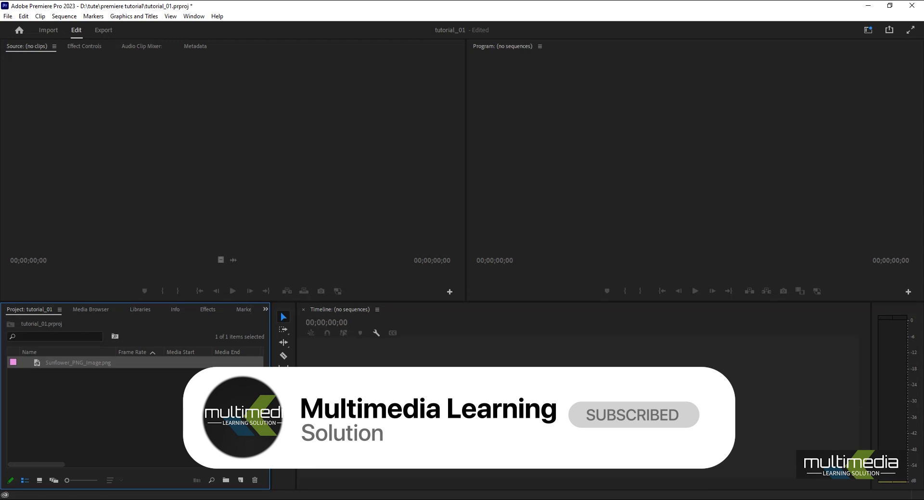
pyautogui.click(107, 441)
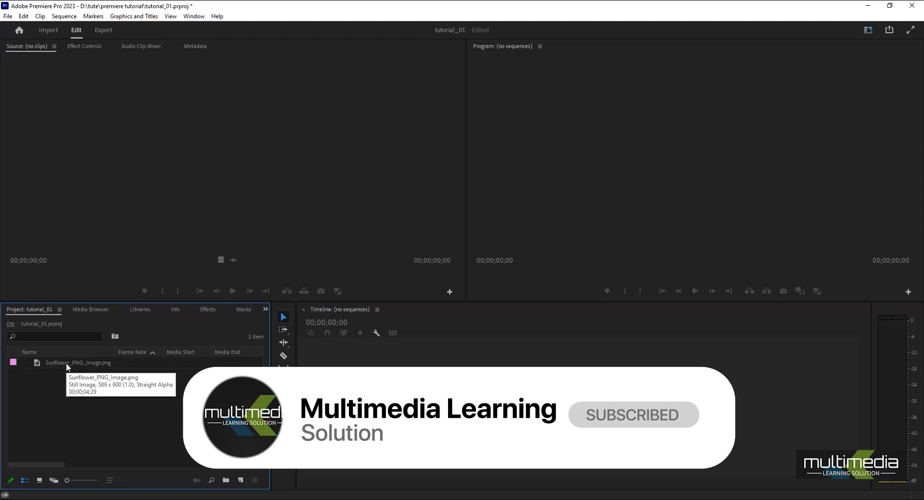
pyautogui.click(68, 367)
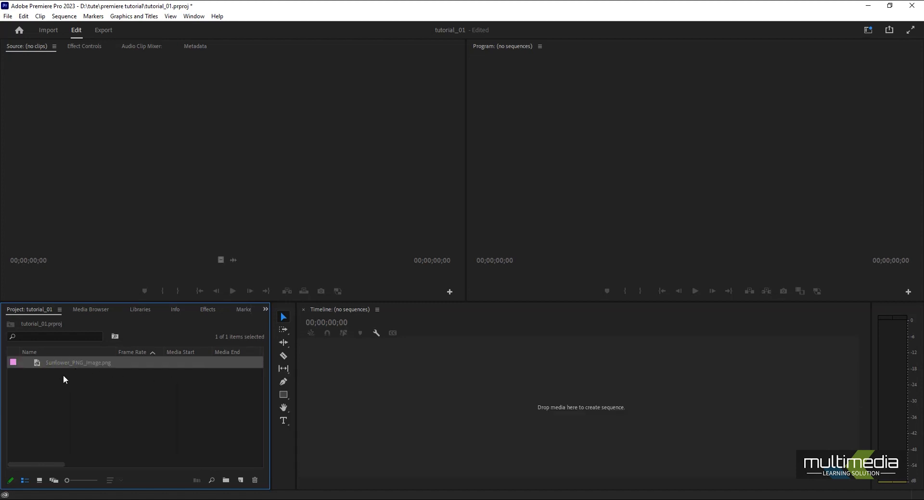
pyautogui.click(60, 364)
pyautogui.click(102, 390)
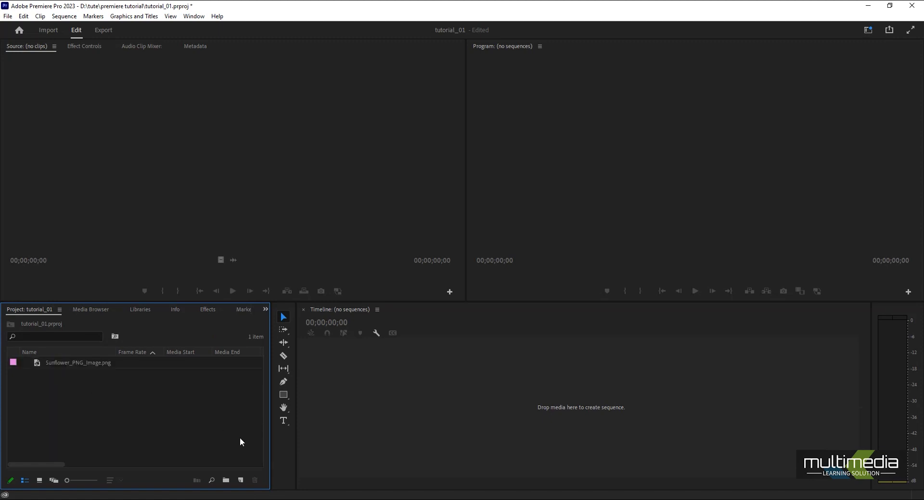
# Create a new sequence named tute_01 with the HDV 720p editing mode.
pyautogui.click(240, 480)
pyautogui.click(258, 384)
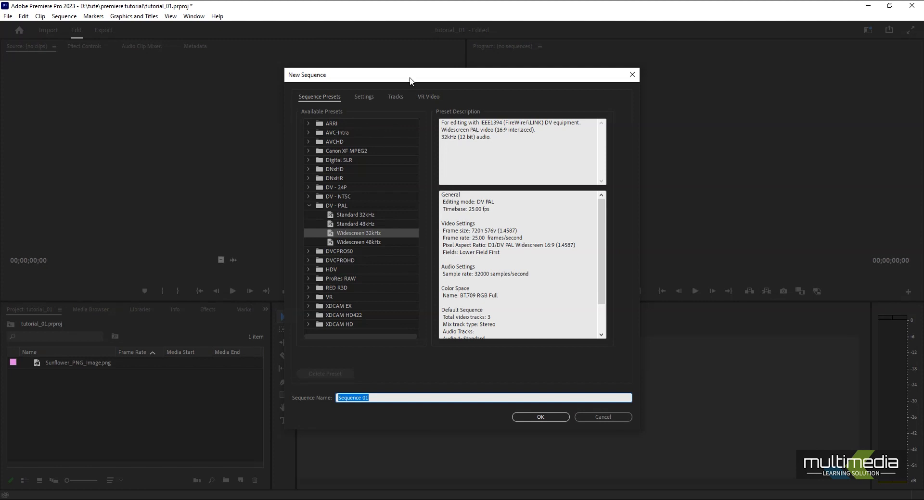
pyautogui.moveTo(409, 79); pyautogui.dragTo(322, 84)
pyautogui.click(278, 102)
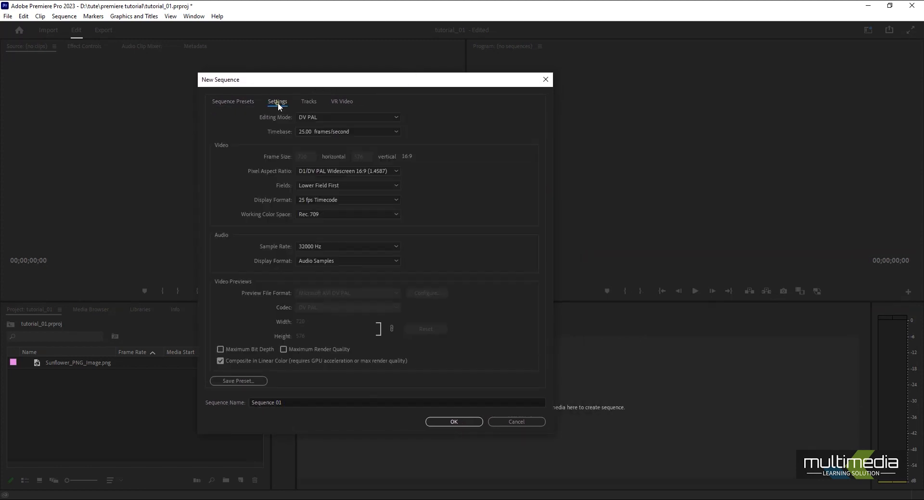
pyautogui.click(324, 118)
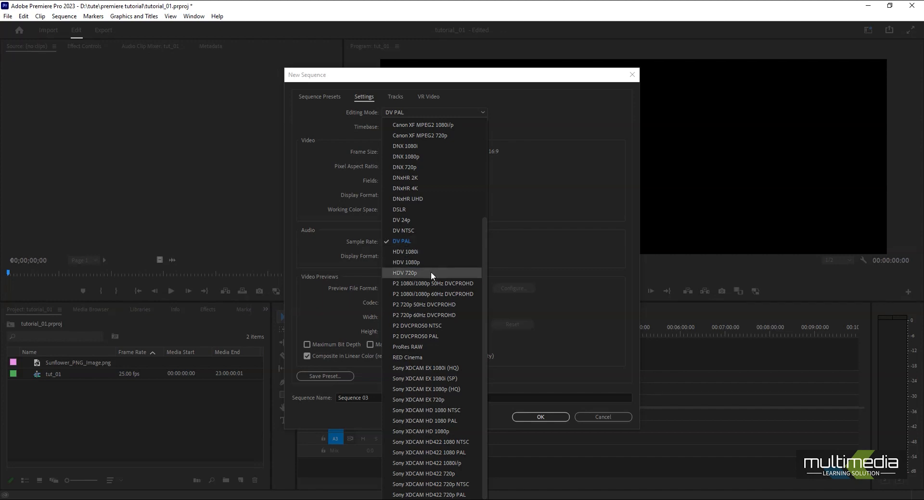
pyautogui.click(408, 273)
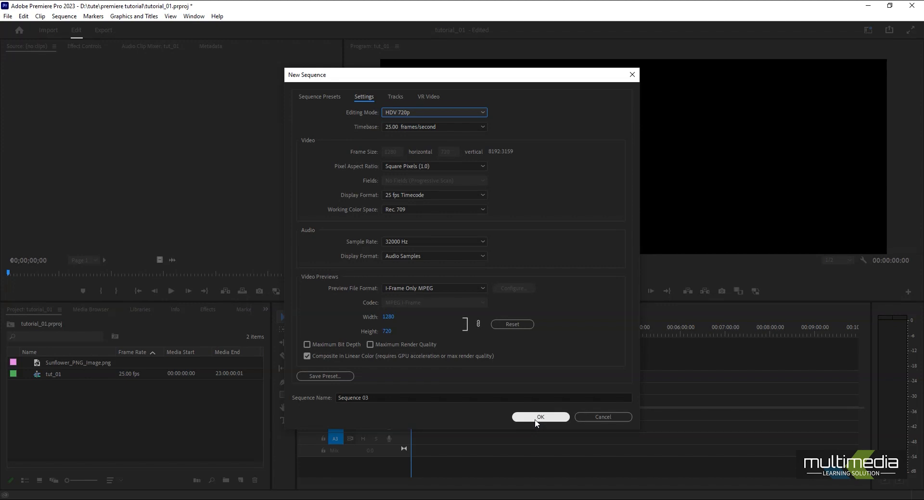
pyautogui.click(405, 398)
pyautogui.write('tute_01')
pyautogui.press('Return')
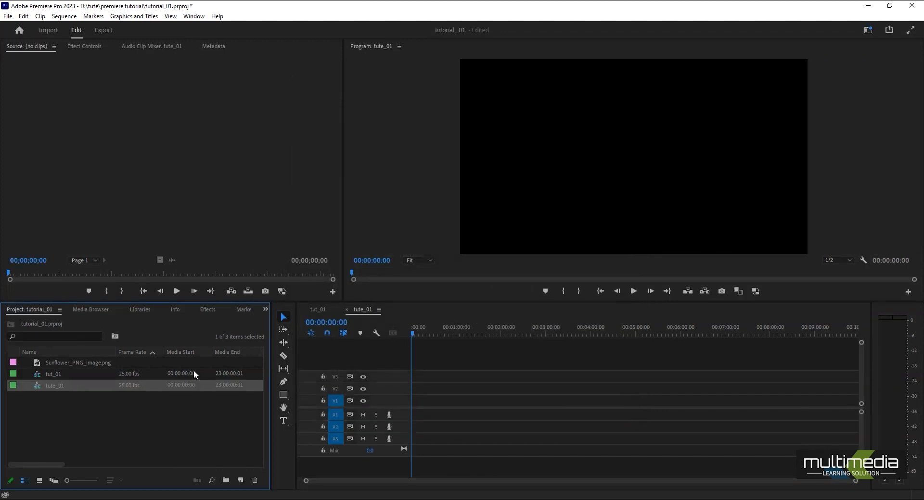
# Delete the tut_01 sequence from the project and select tute_01.
pyautogui.click(59, 377)
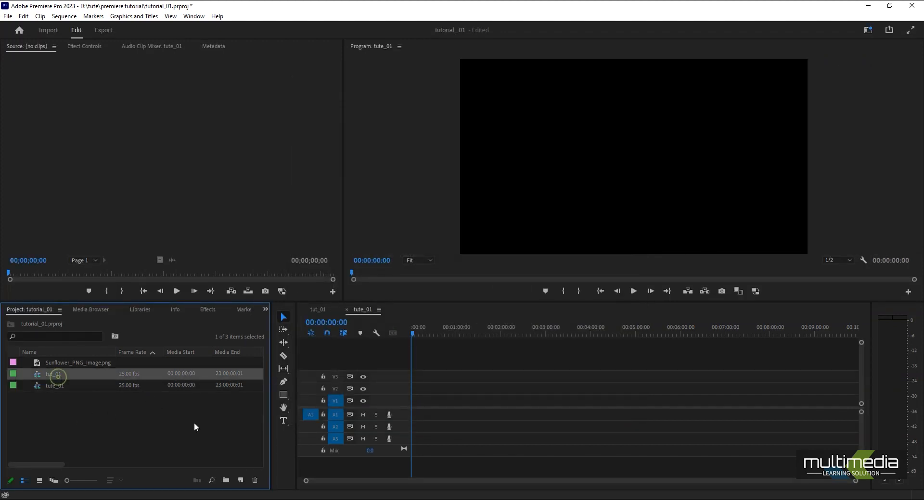
pyautogui.press('Delete')
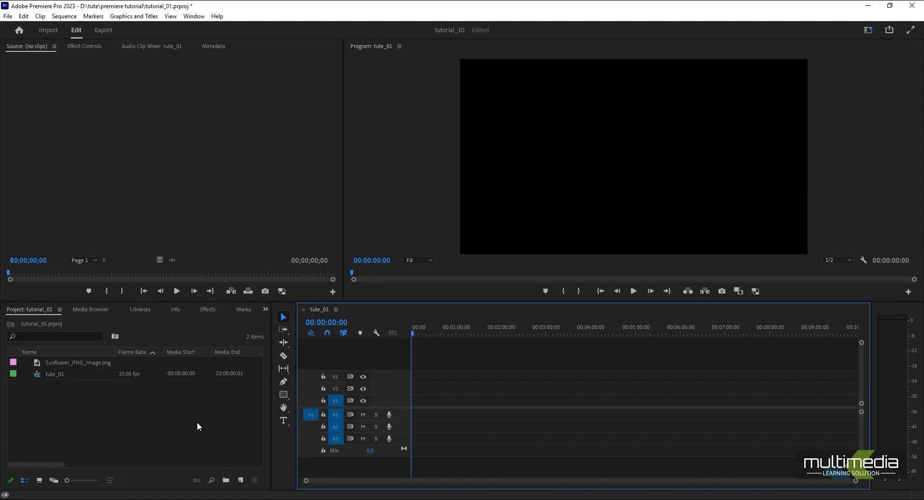
pyautogui.click(54, 377)
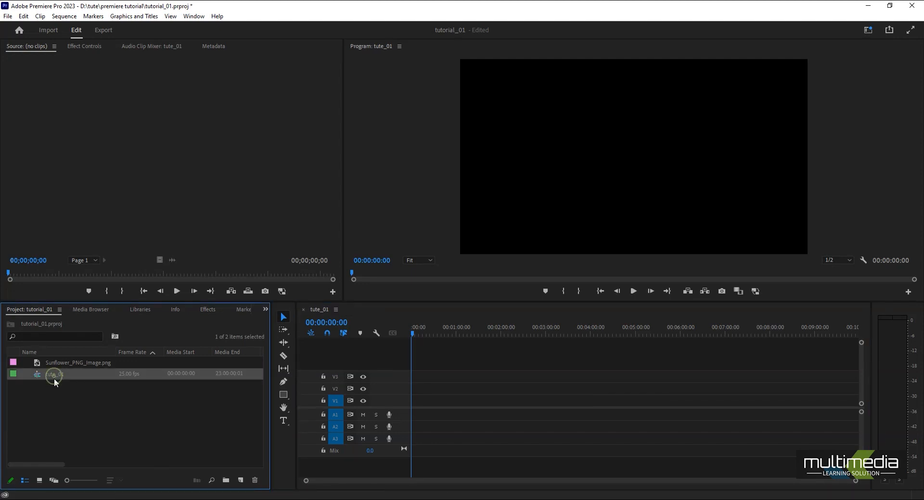
pyautogui.moveTo(487, 332); pyautogui.dragTo(59, 399)
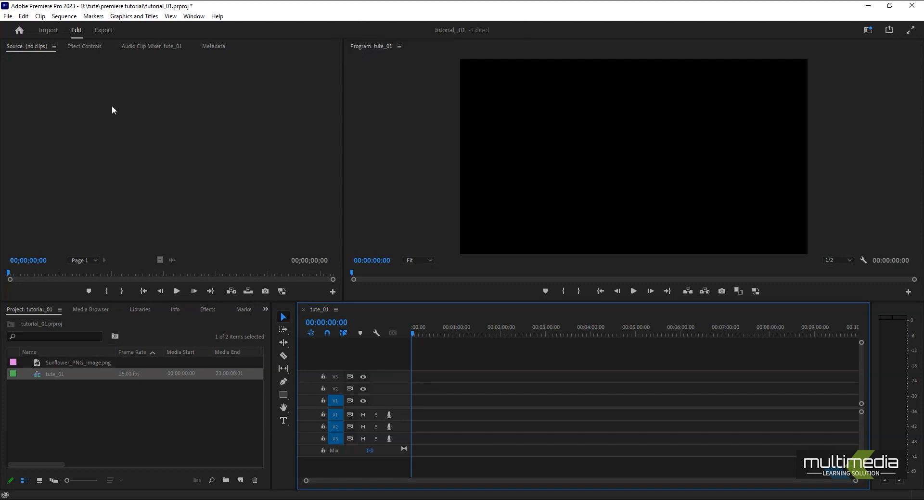
# Show the Effect Controls and place Sunflower_PNG_Image.png on track V1 at the start of tute_01.
pyautogui.click(84, 46)
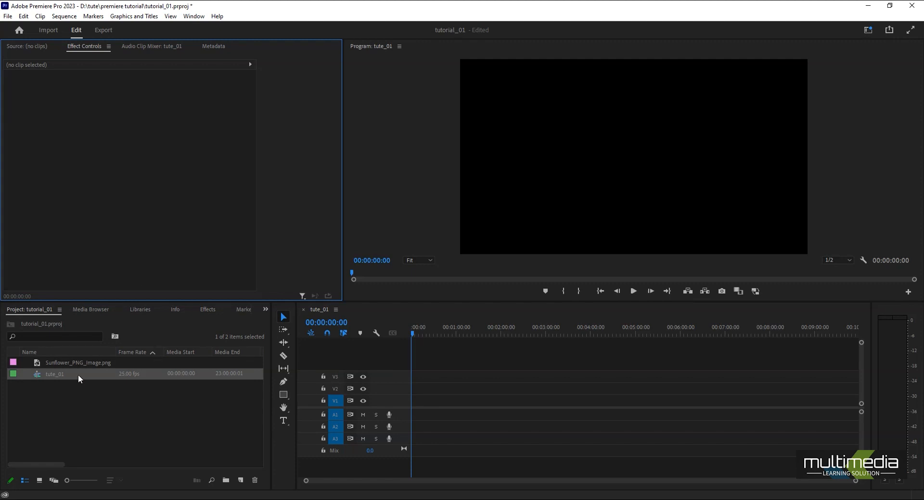
pyautogui.click(69, 363)
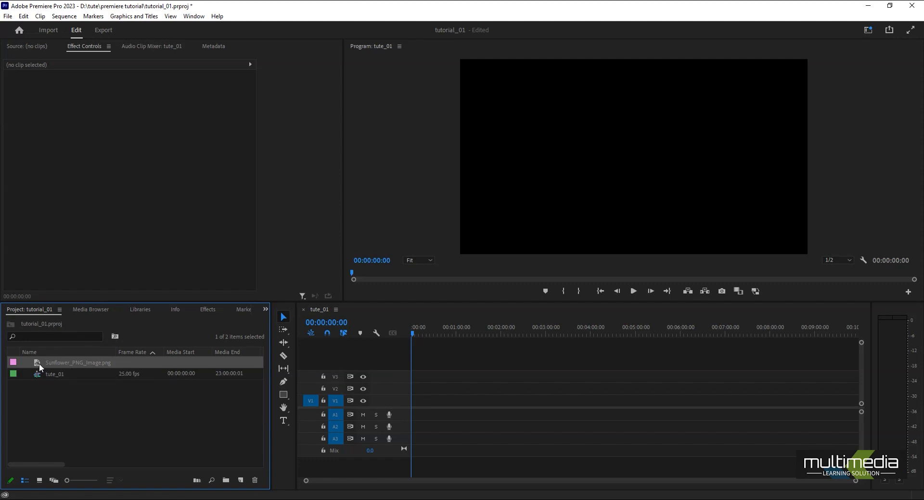
pyautogui.moveTo(39, 364); pyautogui.dragTo(411, 403)
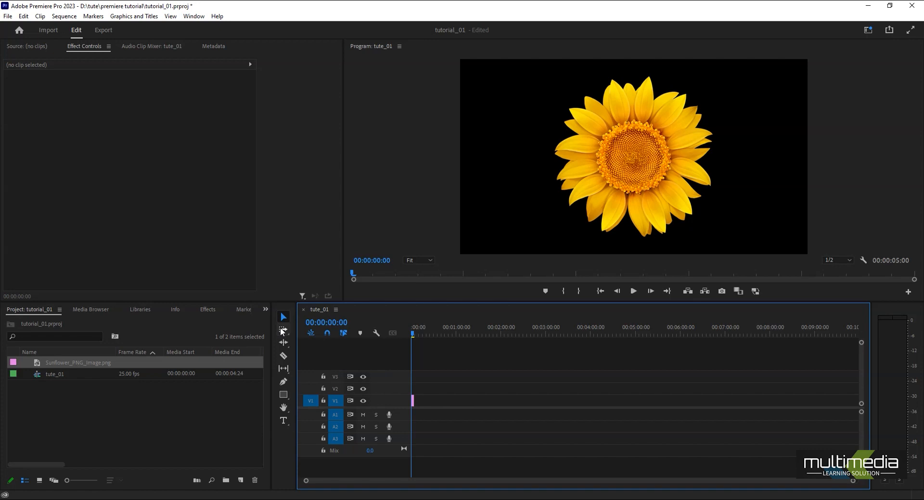
# Zoom the timeline in and out, ending with the sunflower clip spanning about half of its width.
pyautogui.press('=')
pyautogui.press('=')
pyautogui.press('=')
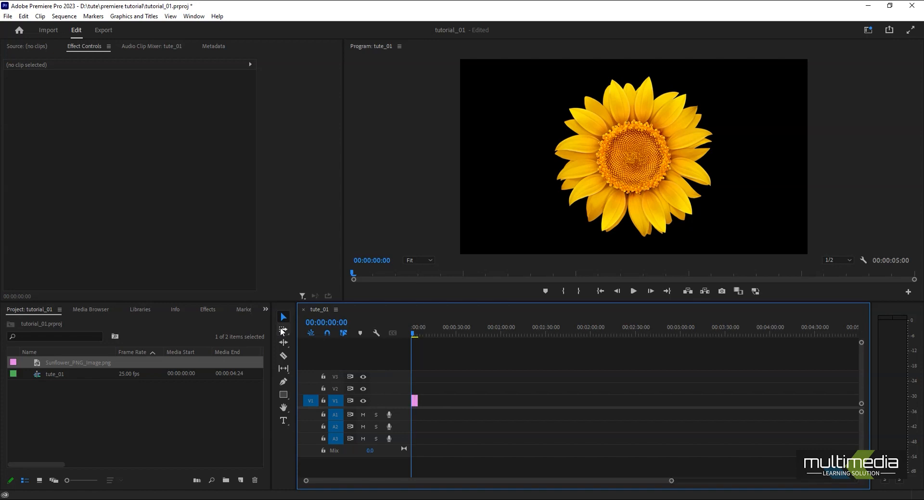
pyautogui.press('=')
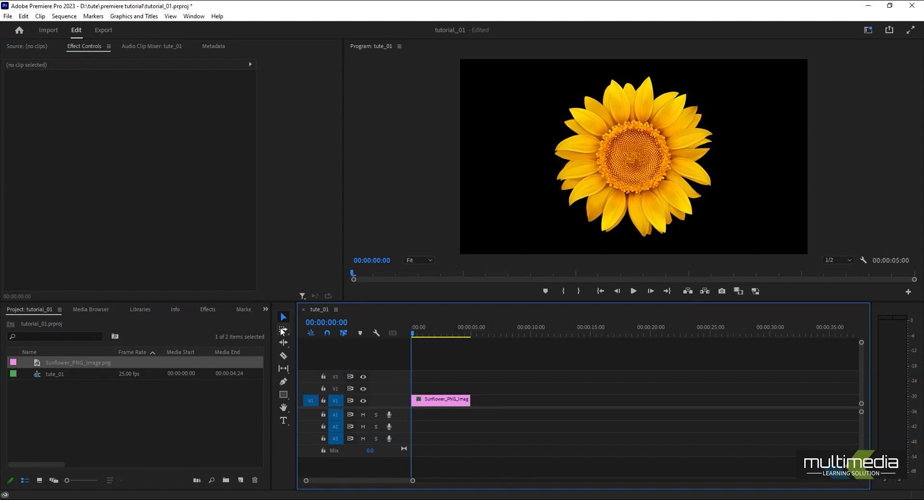
pyautogui.press('=')
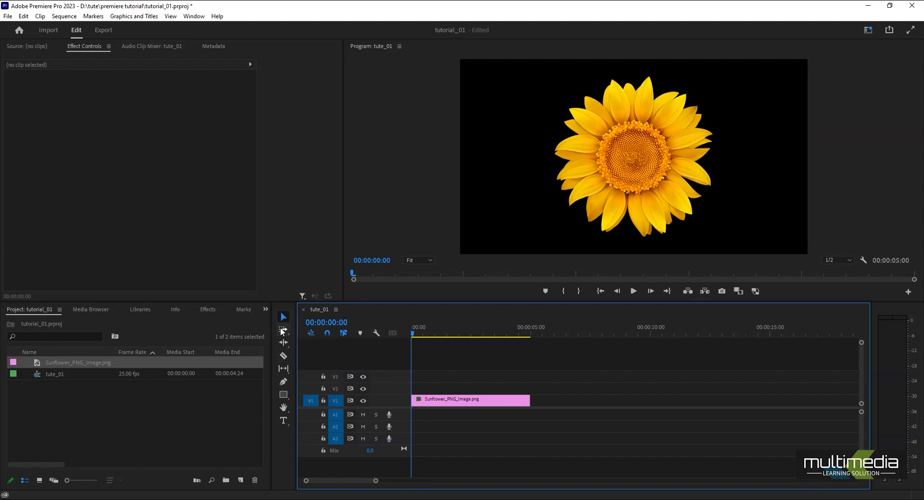
pyautogui.press('-')
pyautogui.press('-')
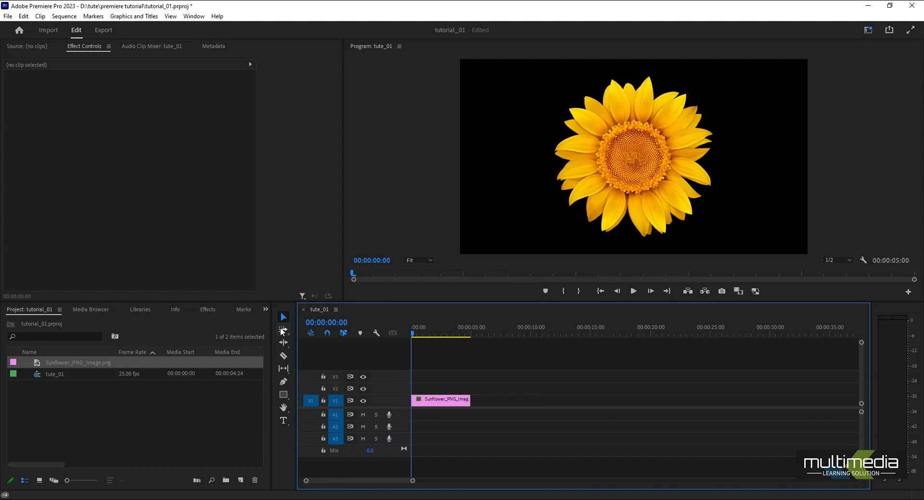
pyautogui.press('-')
pyautogui.press('-')
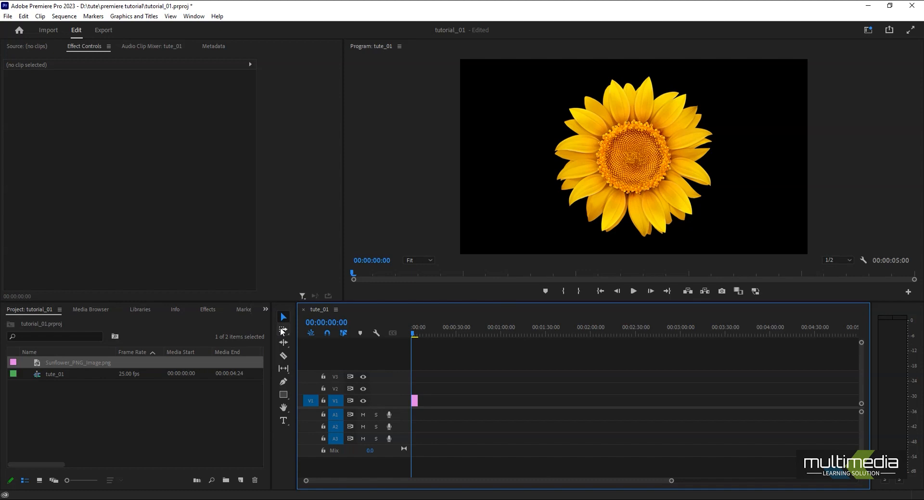
pyautogui.press('=')
pyautogui.press('=')
pyautogui.press('=')
pyautogui.press('=')
pyautogui.press('-')
pyautogui.press('-')
pyautogui.press('-')
pyautogui.press('=')
pyautogui.press('=')
pyautogui.press('=')
pyautogui.press('=')
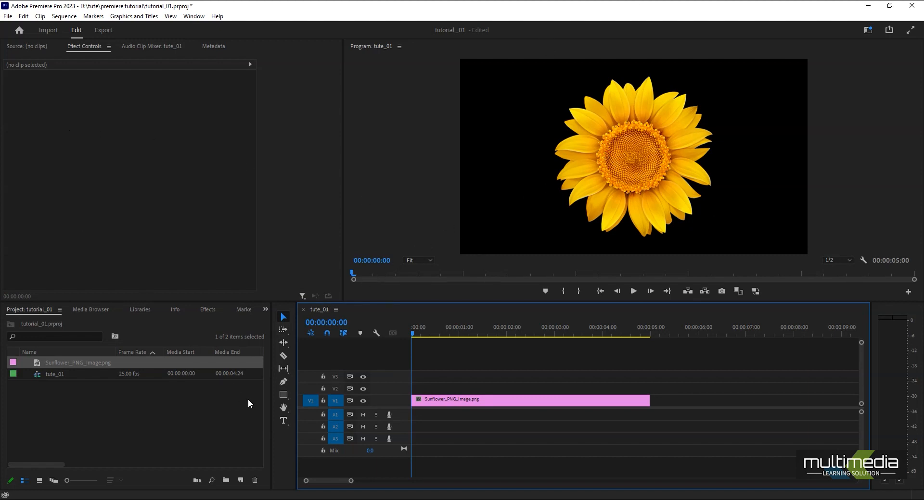
# Magnify the program preview to 400% and pan around the sunflower with the Hand tool.
pyautogui.click(283, 408)
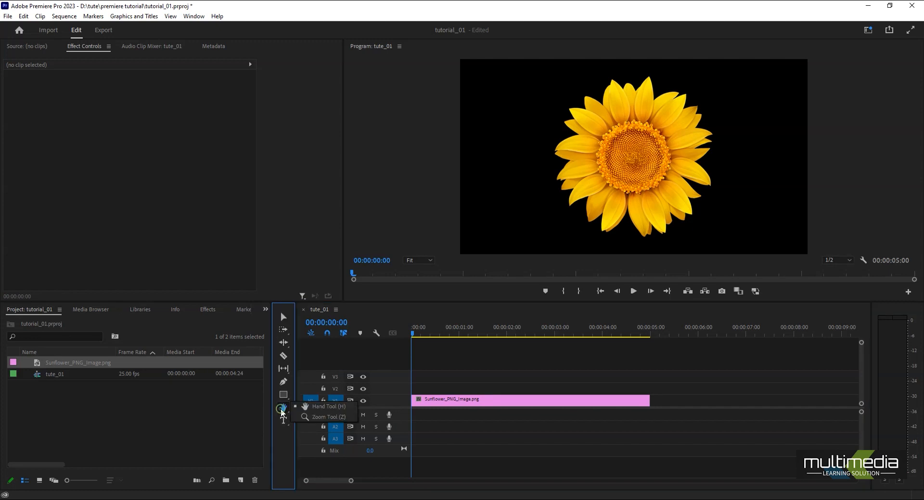
pyautogui.click(314, 416)
pyautogui.click(647, 168)
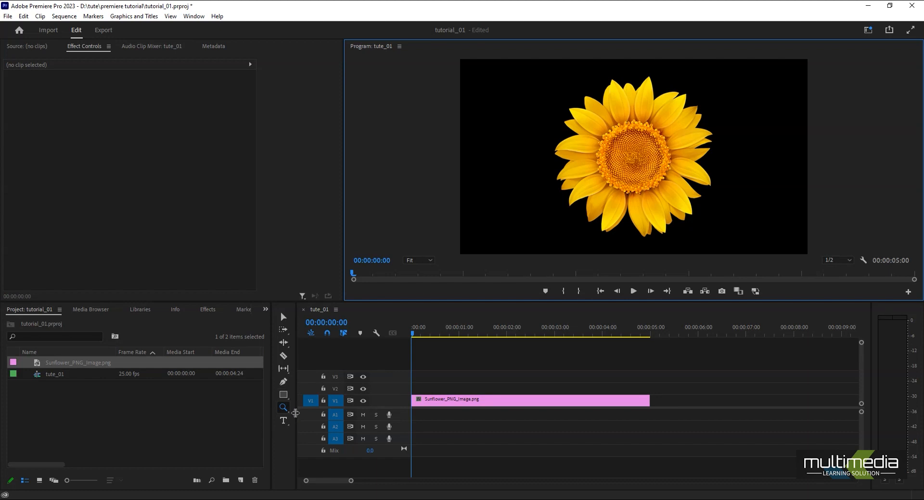
pyautogui.click(283, 409)
pyautogui.click(325, 406)
pyautogui.click(419, 260)
pyautogui.click(422, 358)
pyautogui.moveTo(687, 170); pyautogui.dragTo(760, 73)
pyautogui.moveTo(506, 161); pyautogui.dragTo(561, 224)
pyautogui.moveTo(674, 84); pyautogui.dragTo(559, 213)
# Switch back to the Selection tool, fit the whole frame in the program preview and keep the playhead at the start.
pyautogui.click(282, 317)
pyautogui.click(412, 260)
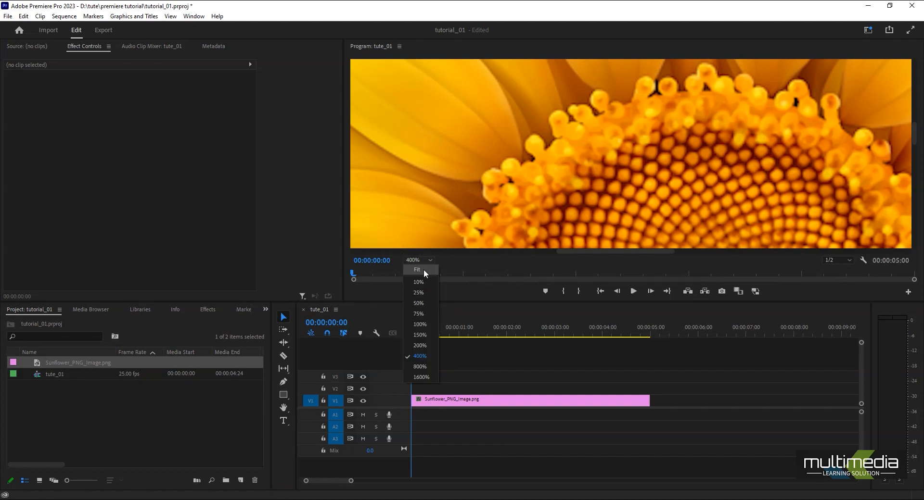
pyautogui.click(423, 267)
pyautogui.moveTo(414, 334); pyautogui.dragTo(394, 342)
# Examine the keyboard shortcut assignments for the application and the Capture Panel without changing any of them.
pyautogui.click(23, 16)
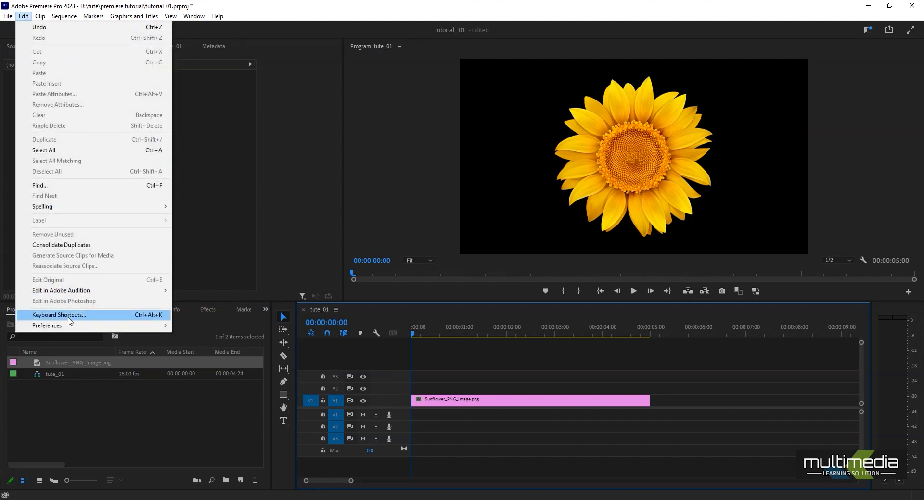
pyautogui.click(67, 316)
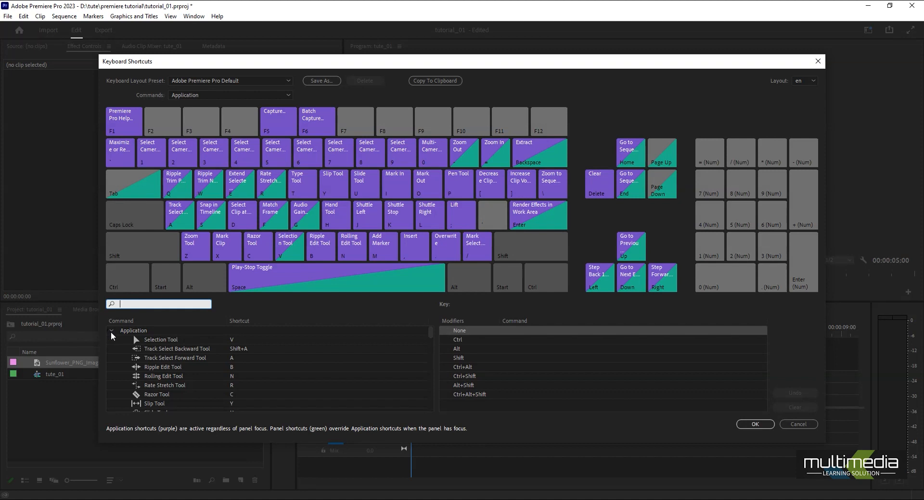
pyautogui.click(112, 332)
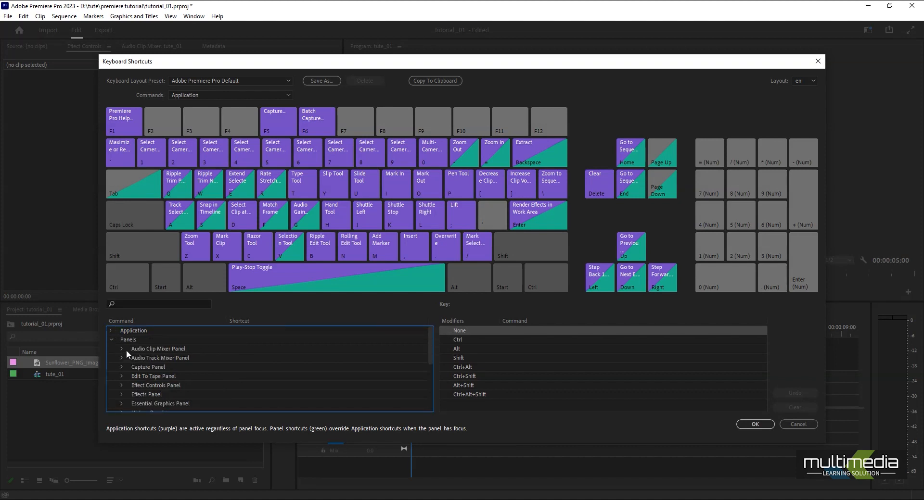
pyautogui.click(121, 366)
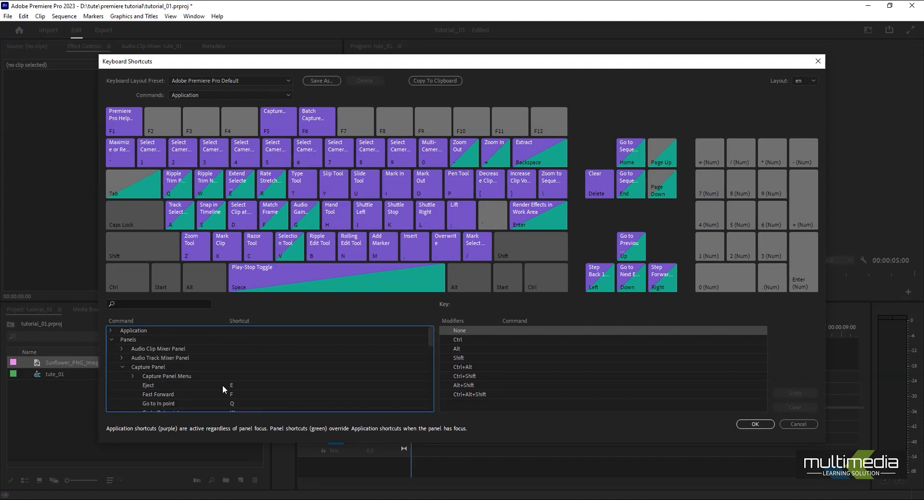
pyautogui.click(120, 367)
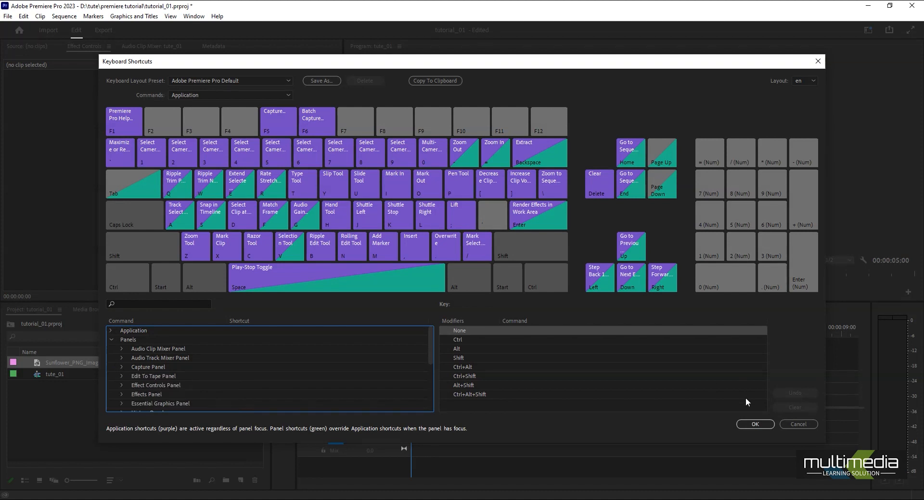
pyautogui.click(809, 424)
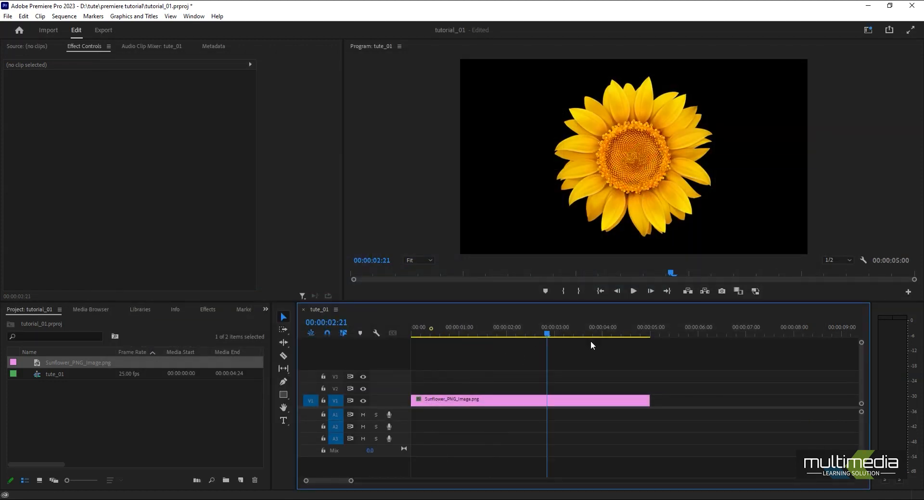
# Return the playhead to the start, look over the Import and Export workspaces, and go back to editing.
pyautogui.press('Home')
pyautogui.moveTo(436, 374); pyautogui.dragTo(448, 425)
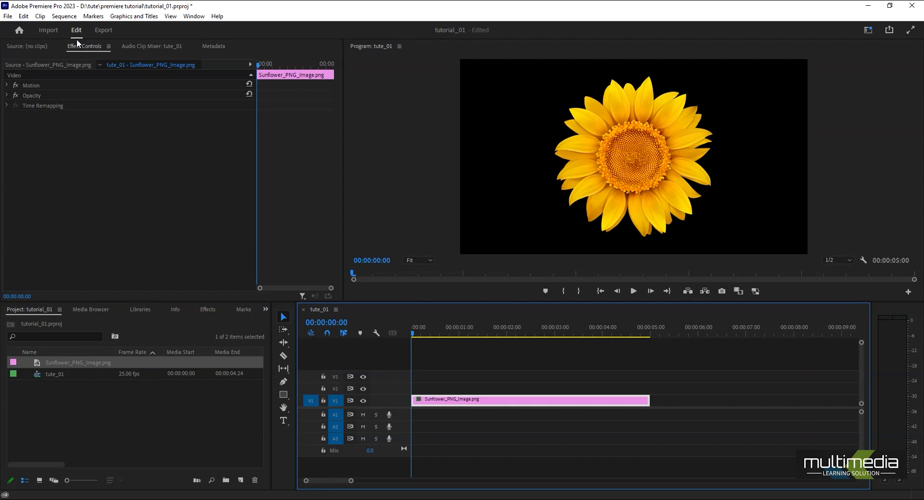
pyautogui.click(48, 31)
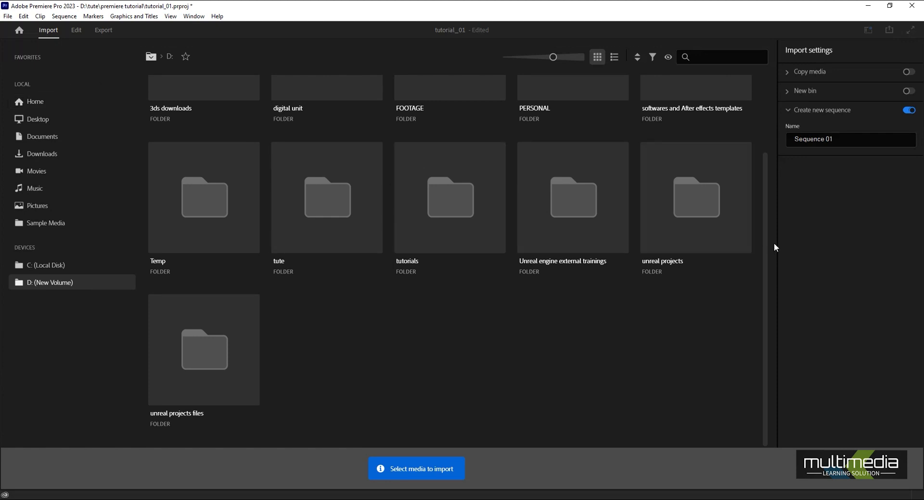
pyautogui.click(76, 30)
pyautogui.click(98, 30)
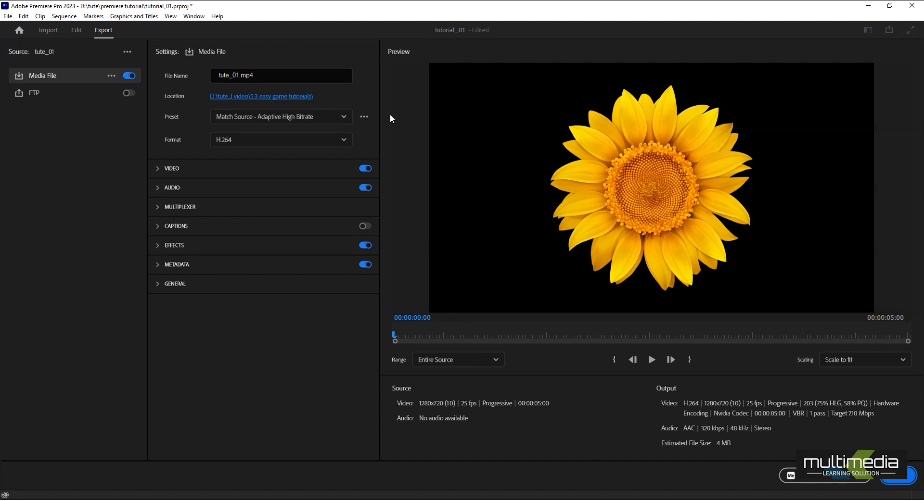
pyautogui.click(77, 30)
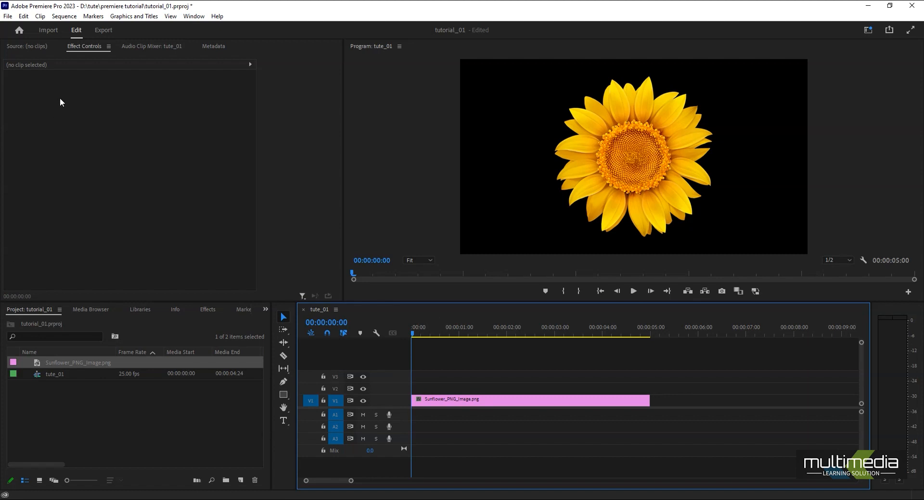
# Reveal the sunflower clip's Motion properties and set Position to 562, 383, Scale to 69 and Rotation to 36°.
pyautogui.click(122, 421)
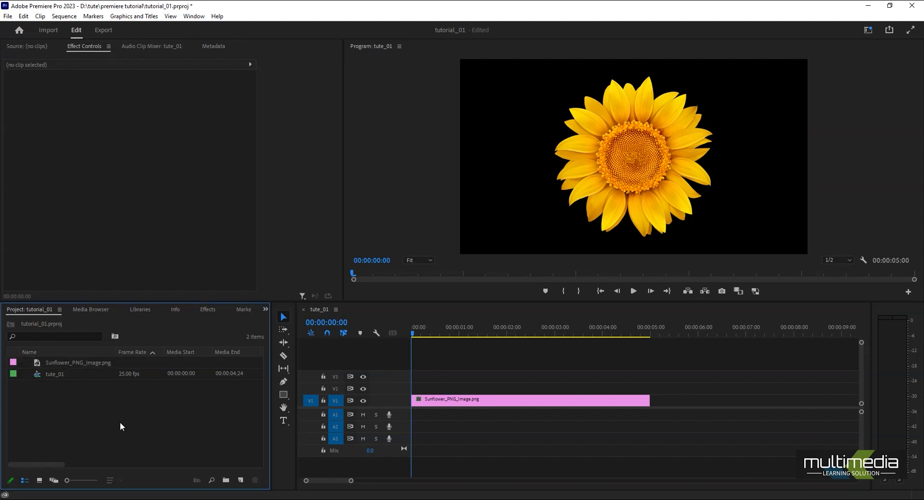
pyautogui.moveTo(471, 381); pyautogui.dragTo(496, 456)
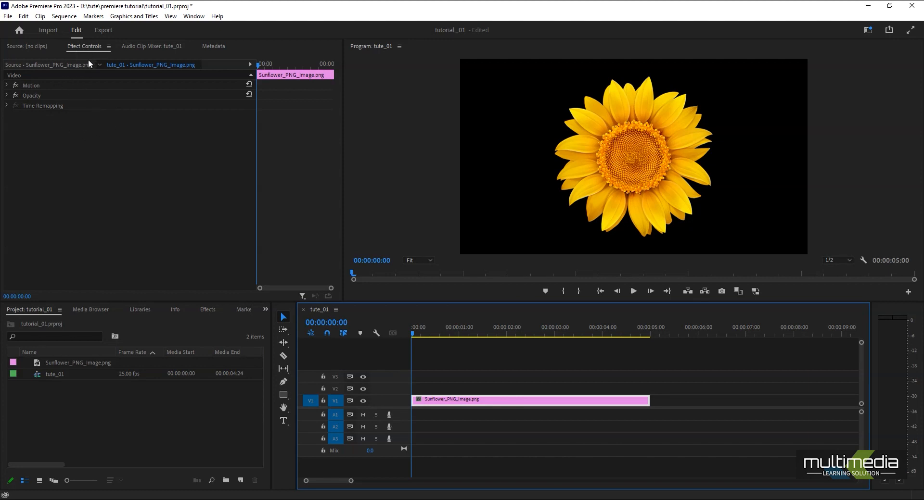
pyautogui.click(6, 85)
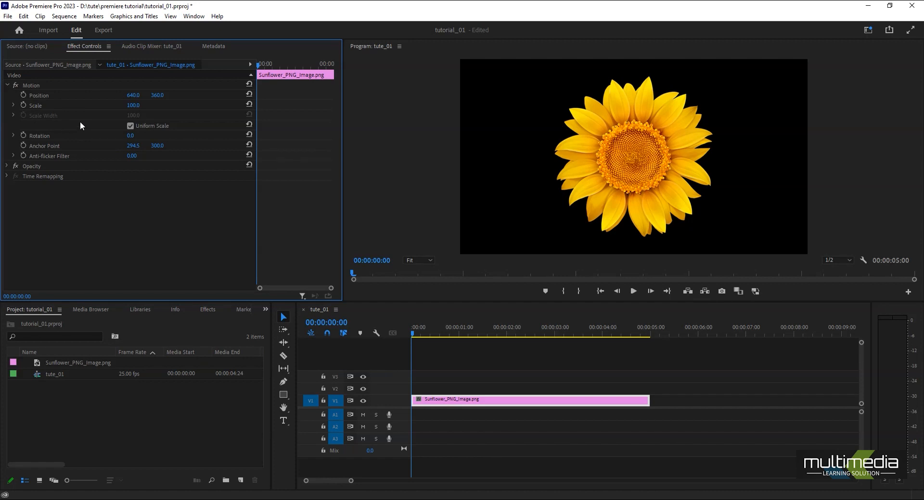
pyautogui.moveTo(132, 105); pyautogui.dragTo(170, 95)
pyautogui.moveTo(132, 137); pyautogui.dragTo(158, 146)
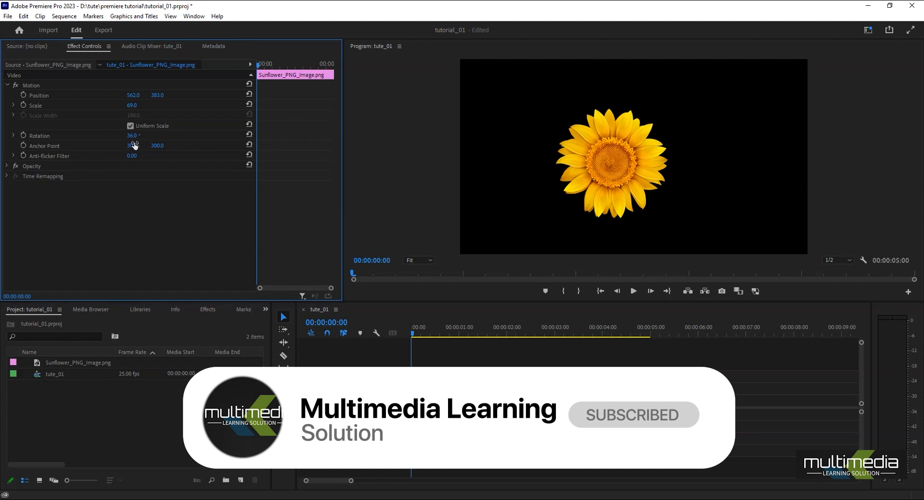
# Set the sunflower clip's Rotation to 0° and its horizontal Anchor Point to 300.
pyautogui.click(132, 135)
pyautogui.write('0')
pyautogui.press('Return')
pyautogui.click(141, 146)
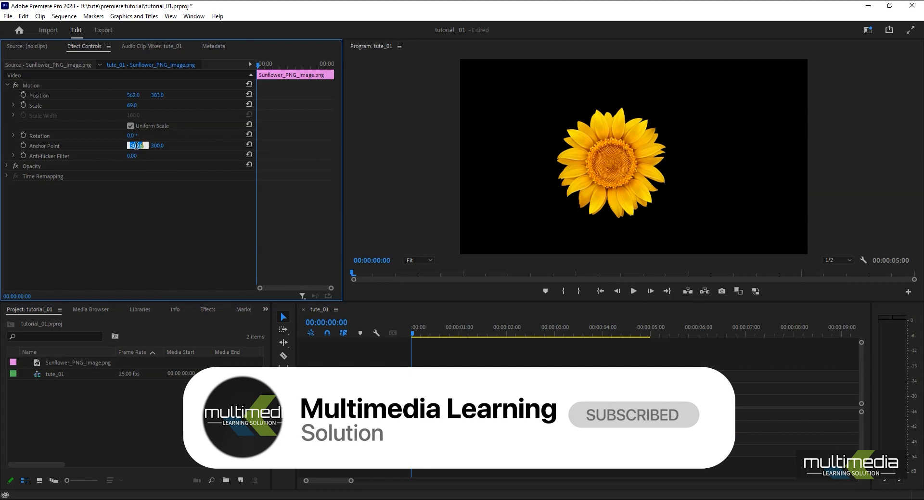
pyautogui.moveTo(140, 145); pyautogui.dragTo(149, 144)
pyautogui.write('0')
# Expand the clip's Opacity properties and scrub through the timeline, ending at the start of the sequence.
pyautogui.click(8, 167)
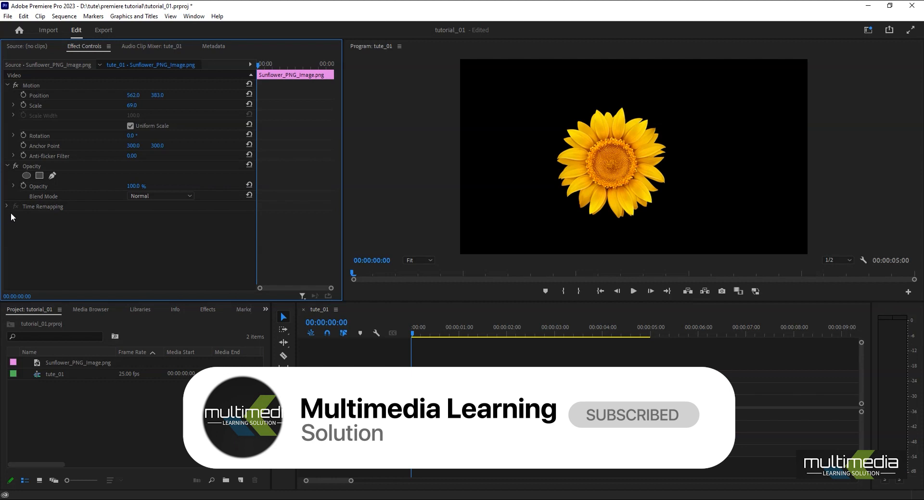
pyautogui.moveTo(455, 327); pyautogui.dragTo(673, 343)
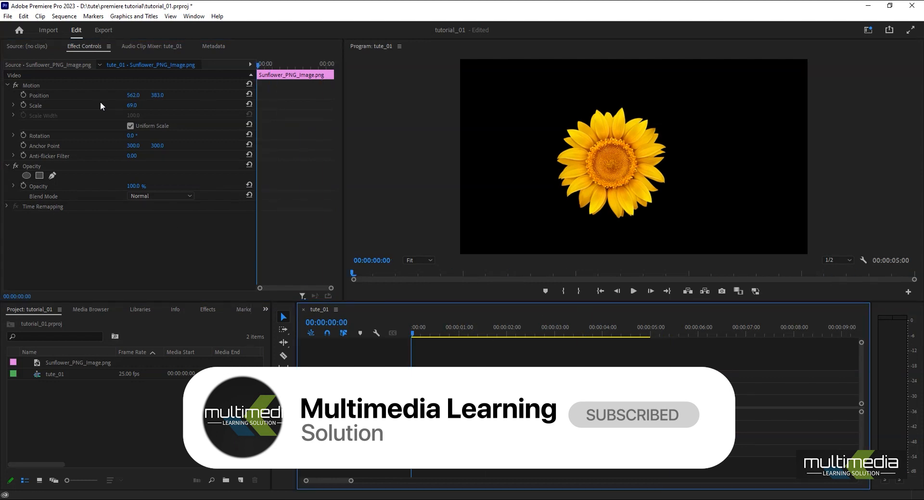
pyautogui.moveTo(417, 336); pyautogui.dragTo(411, 338)
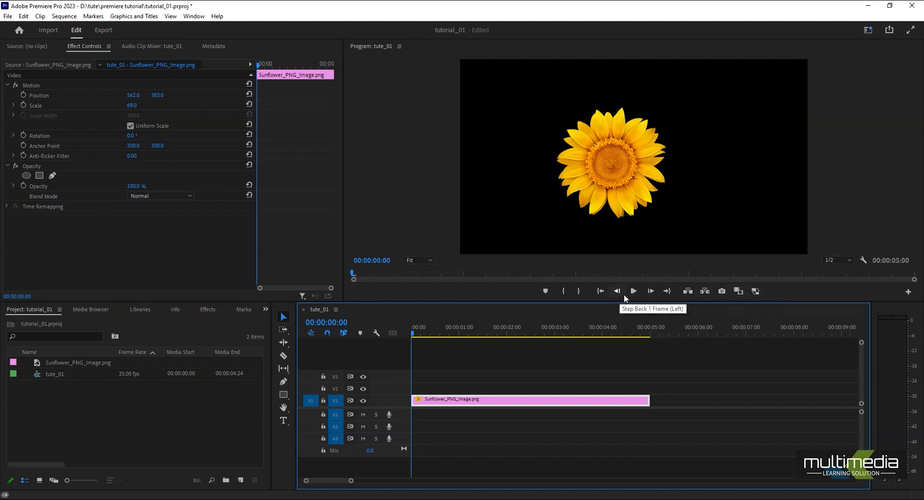
# Add the Show Guides, Show Rulers and Snap in Program Monitor controls to the program monitor's button bar.
pyautogui.click(908, 292)
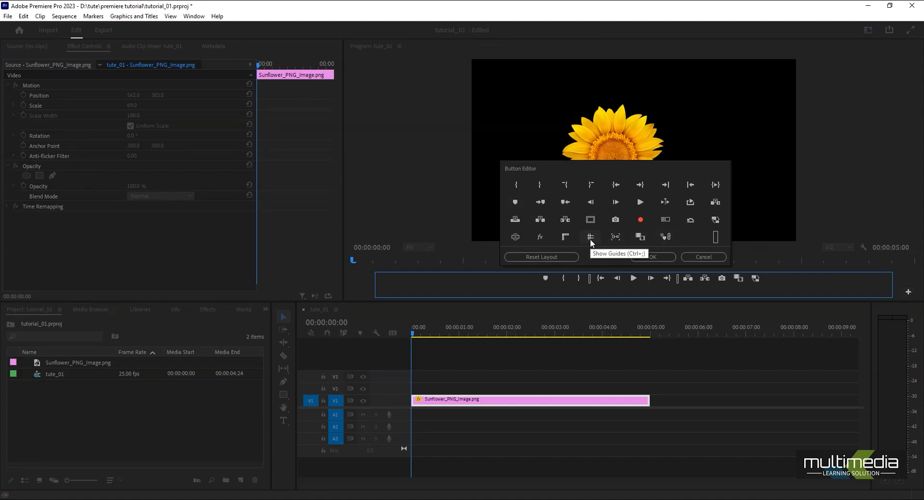
pyautogui.moveTo(591, 238); pyautogui.dragTo(775, 280)
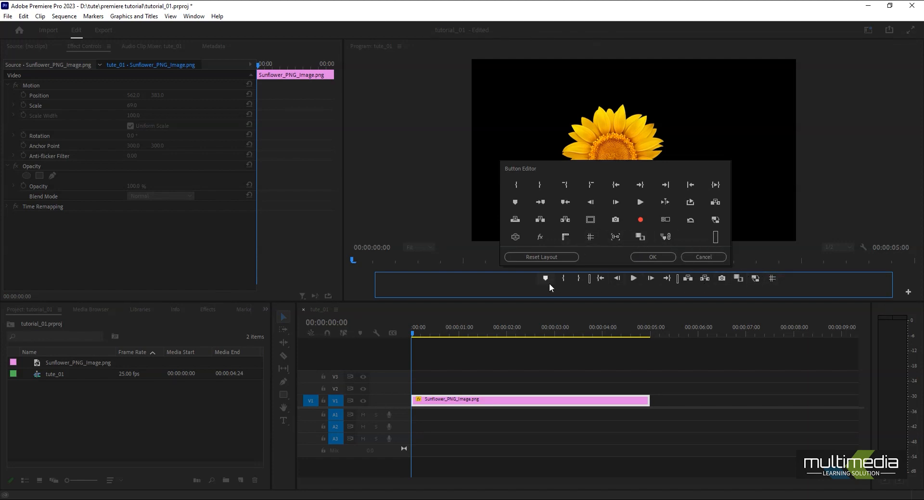
pyautogui.moveTo(564, 237); pyautogui.dragTo(530, 282)
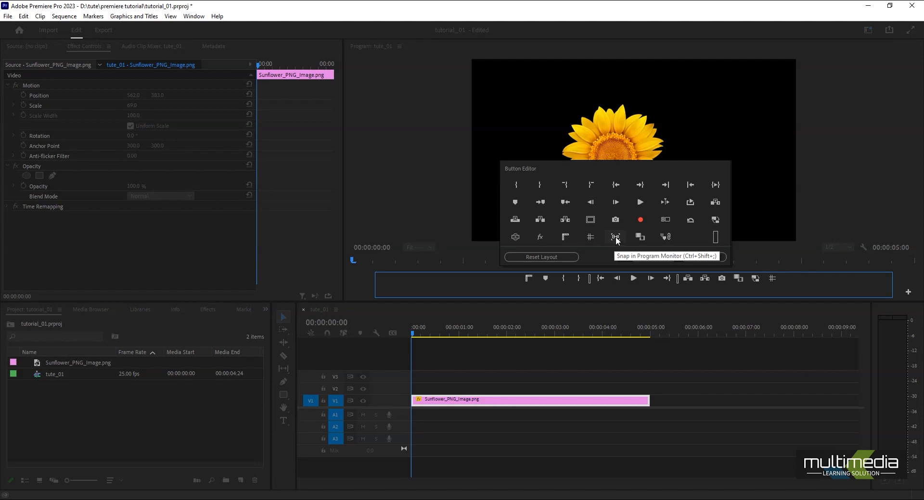
pyautogui.moveTo(615, 237); pyautogui.dragTo(789, 279)
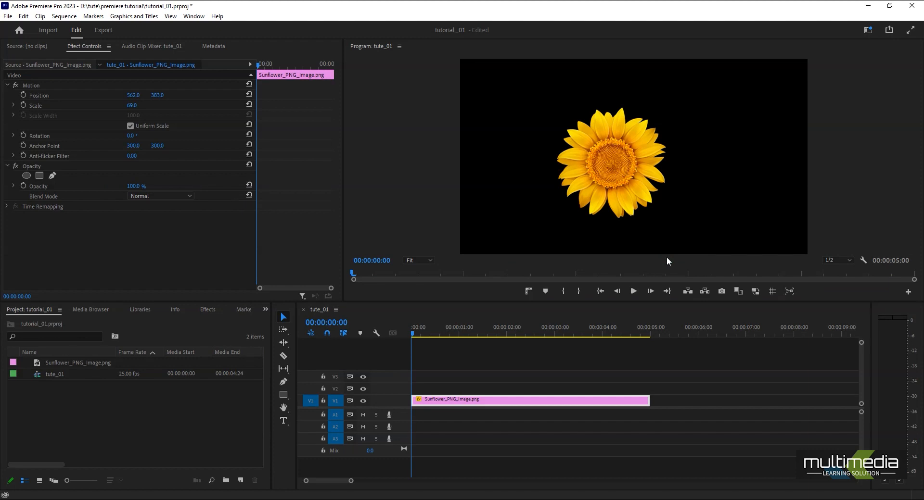
# Show the program monitor's rulers and add a vertical guide at about 682 and a horizontal guide at about 344.
pyautogui.click(529, 291)
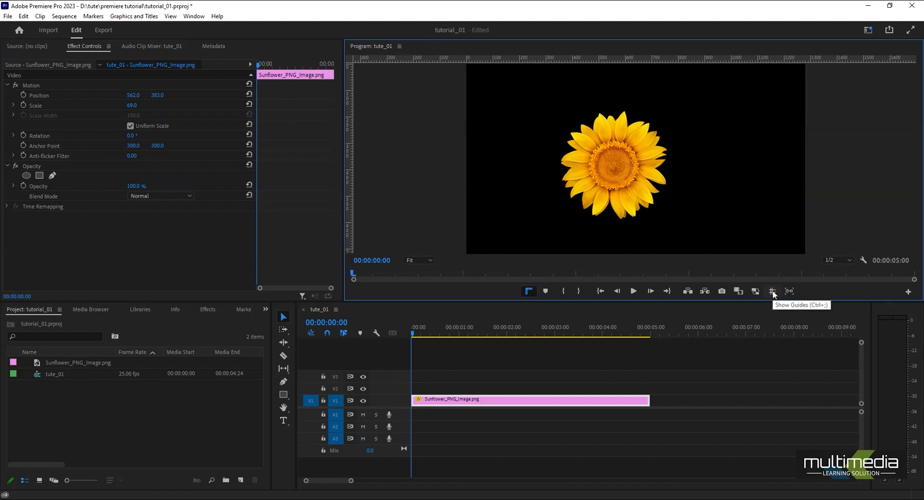
pyautogui.moveTo(349, 169); pyautogui.dragTo(645, 198)
pyautogui.moveTo(634, 59); pyautogui.dragTo(645, 155)
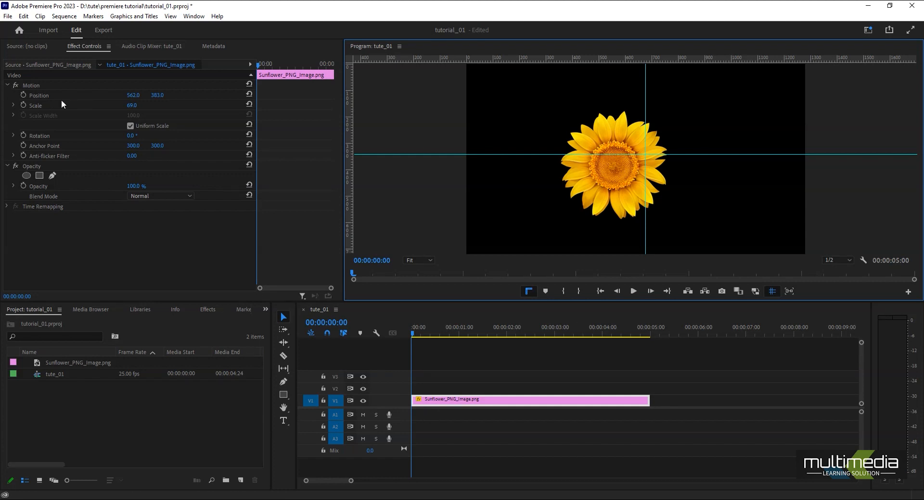
# Enable snapping in the program monitor and move the sunflower onto the intersection of the guides, at Position 681.8, 344.
pyautogui.click(30, 85)
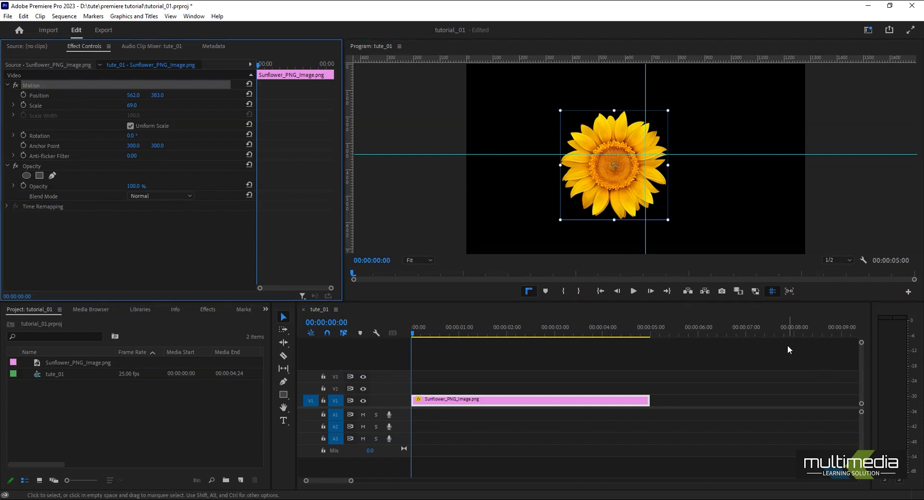
pyautogui.click(789, 293)
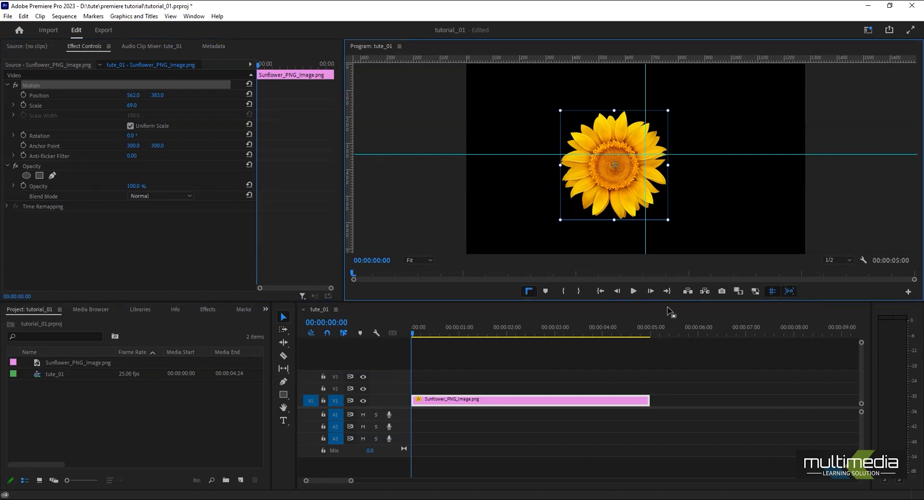
pyautogui.moveTo(609, 192); pyautogui.dragTo(640, 178)
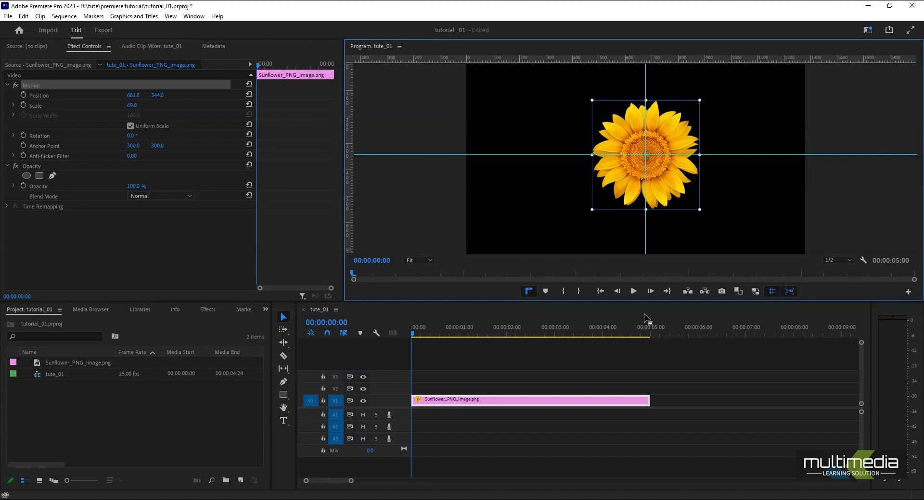
# Start keyframing Scale, Position and Rotation at the beginning of the sunflower clip and set its horizontal Position to -210.2.
pyautogui.moveTo(417, 334); pyautogui.dragTo(395, 354)
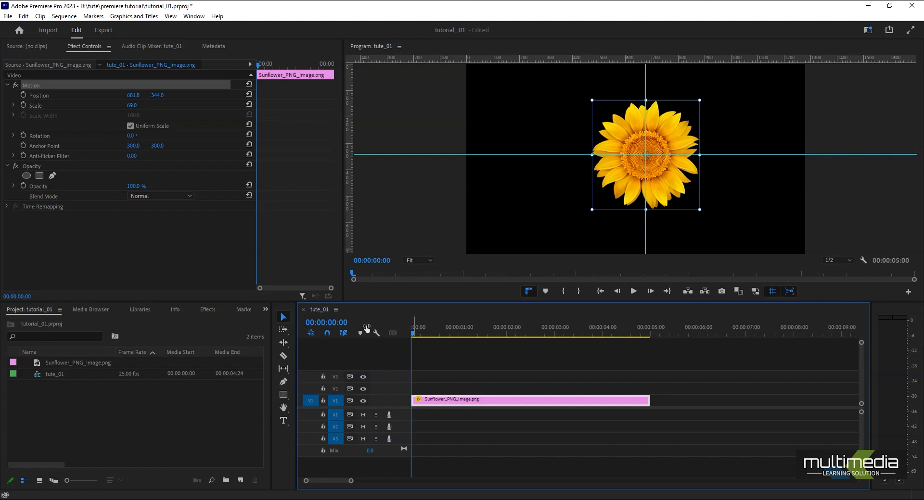
pyautogui.click(21, 105)
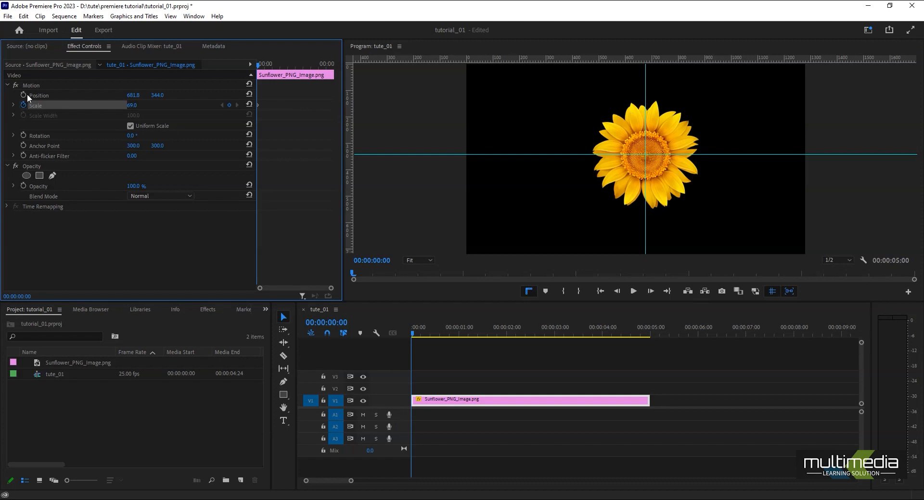
pyautogui.click(23, 95)
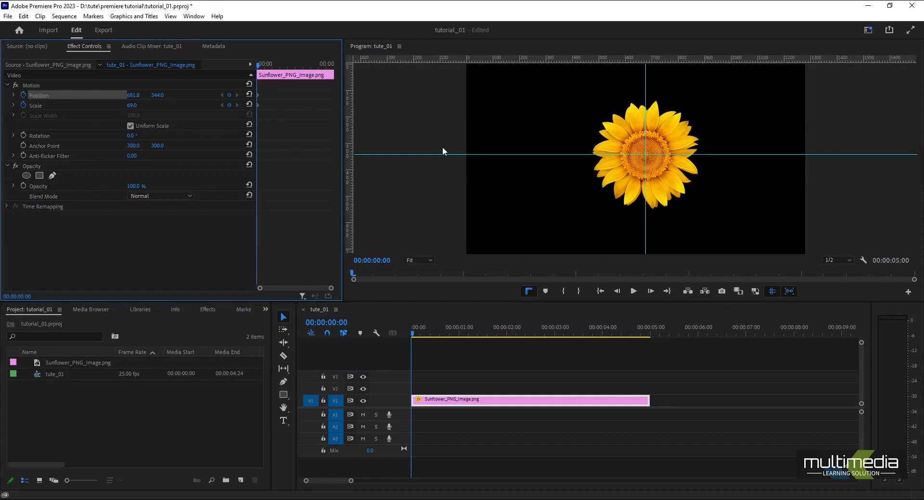
pyautogui.click(23, 136)
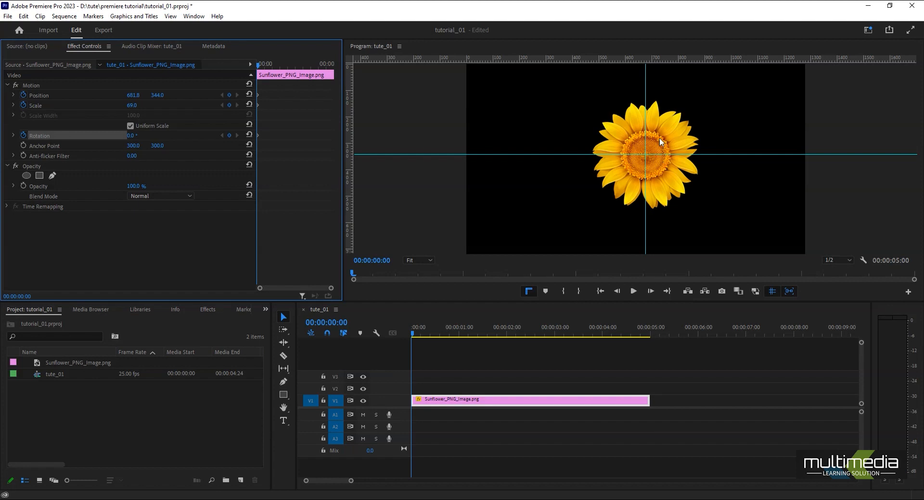
pyautogui.moveTo(130, 99); pyautogui.dragTo(20, 100)
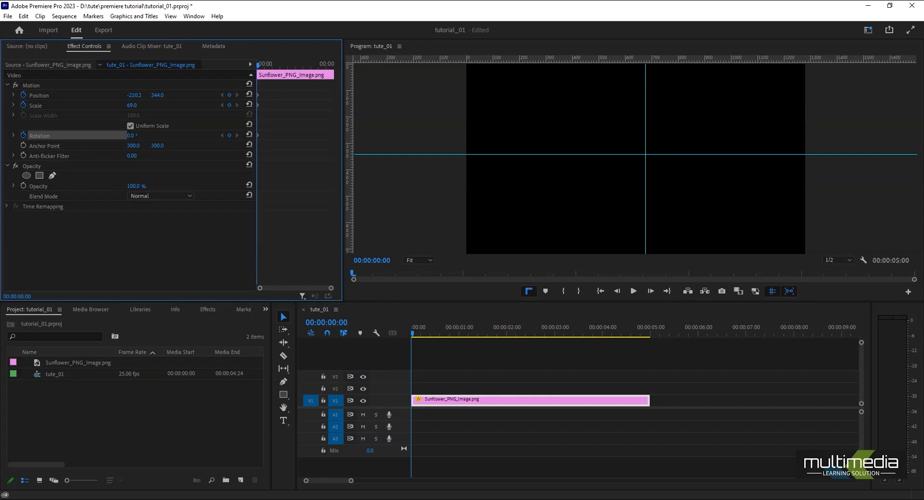
# Keyframe the sunflower's Position at 00:00:01:02 to 681.8, 344, centred on the guide intersection.
pyautogui.click(463, 330)
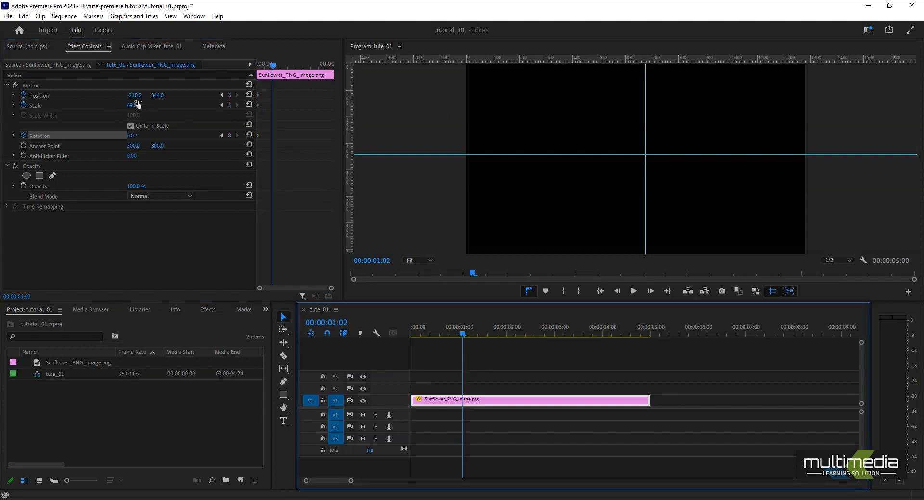
pyautogui.moveTo(136, 100); pyautogui.dragTo(586, 99)
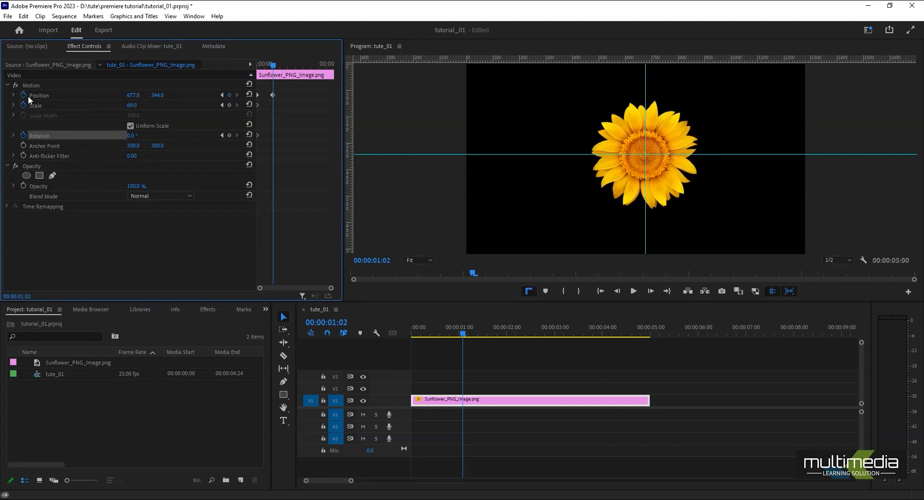
pyautogui.click(35, 86)
pyautogui.moveTo(624, 184); pyautogui.dragTo(596, 171)
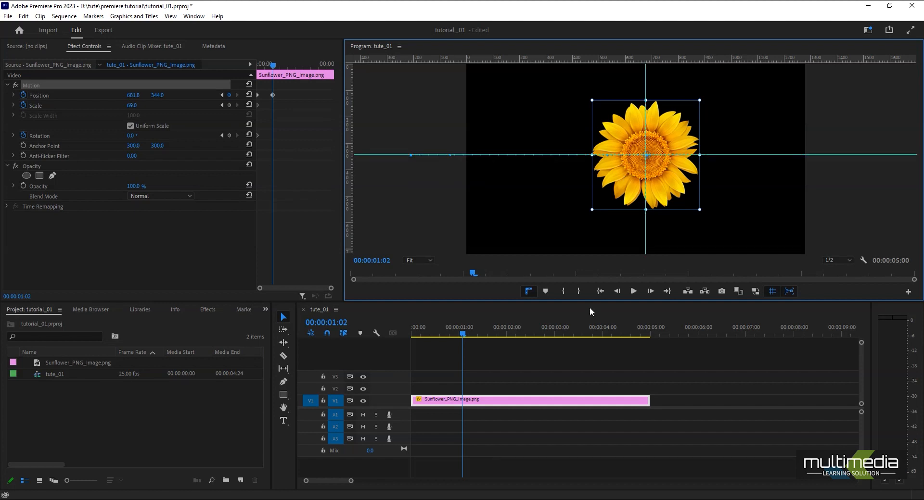
# Keyframe the sunflower's horizontal Position to 1492.8 at 00:00:02:03 and scrub back through the movement.
pyautogui.moveTo(466, 331); pyautogui.dragTo(513, 334)
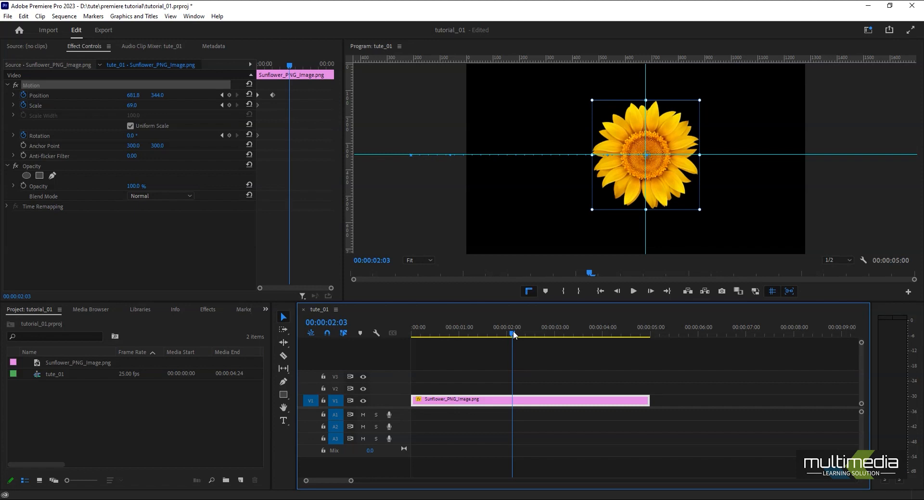
pyautogui.moveTo(129, 97); pyautogui.dragTo(294, 98)
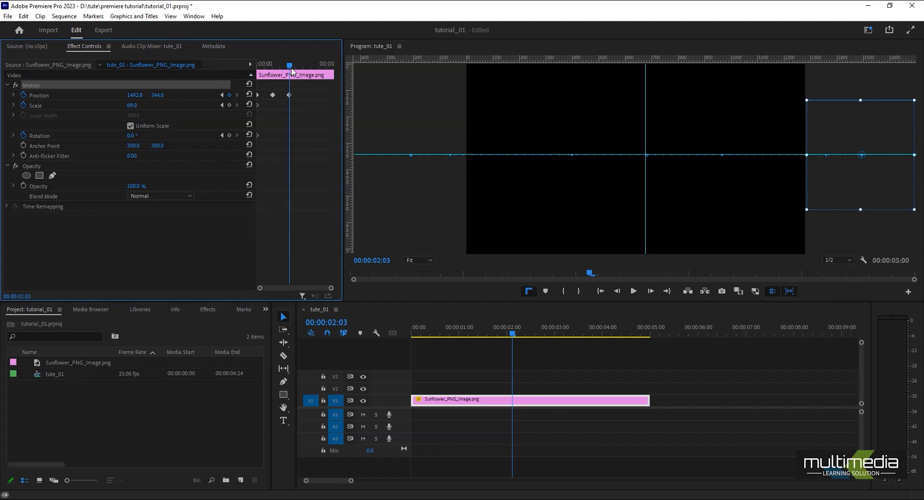
pyautogui.moveTo(289, 66); pyautogui.dragTo(255, 99)
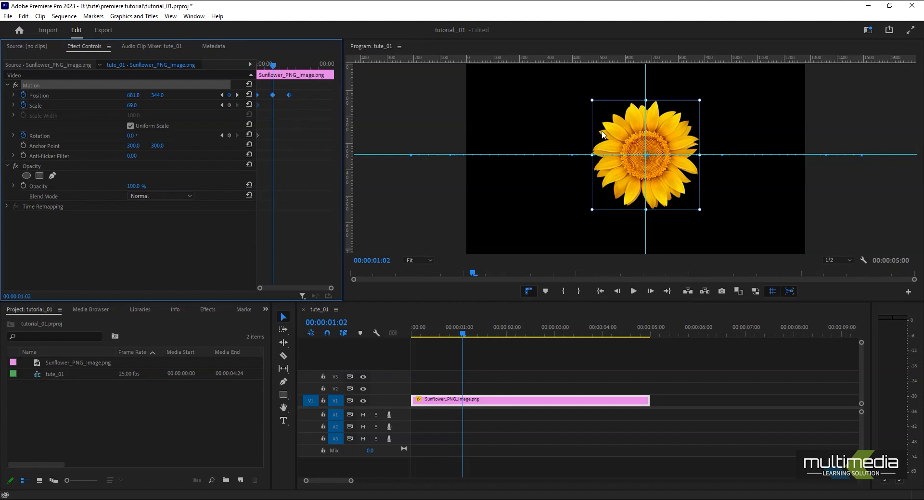
pyautogui.moveTo(274, 66); pyautogui.dragTo(155, 114)
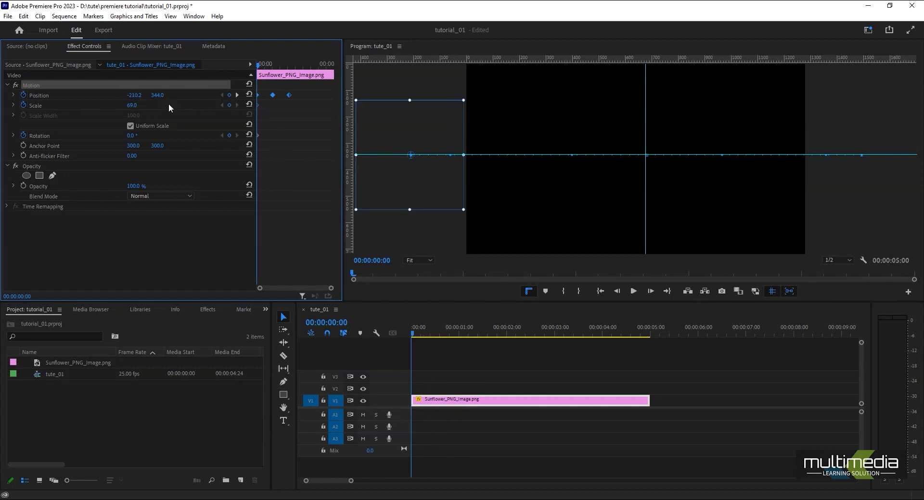
# Add Scale keyframes aligned with the Position keyframes at 00:00:02:03 and 00:00:01:02.
pyautogui.click(236, 95)
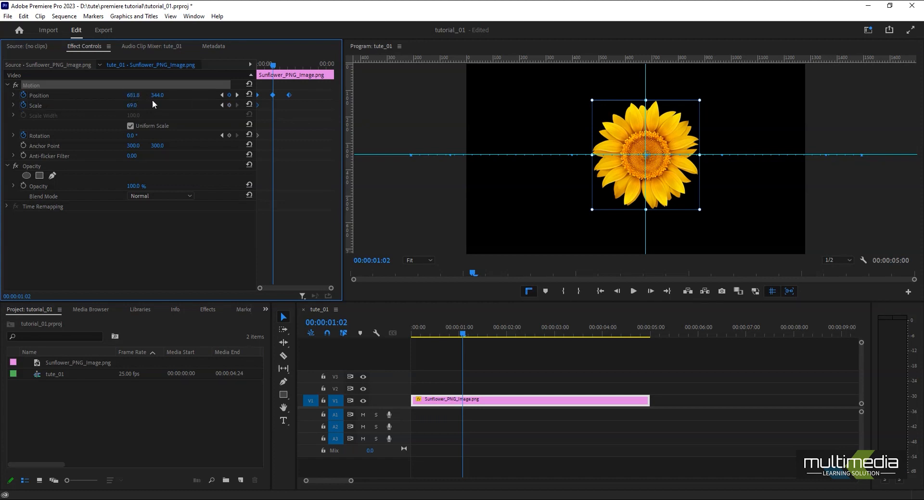
pyautogui.click(237, 95)
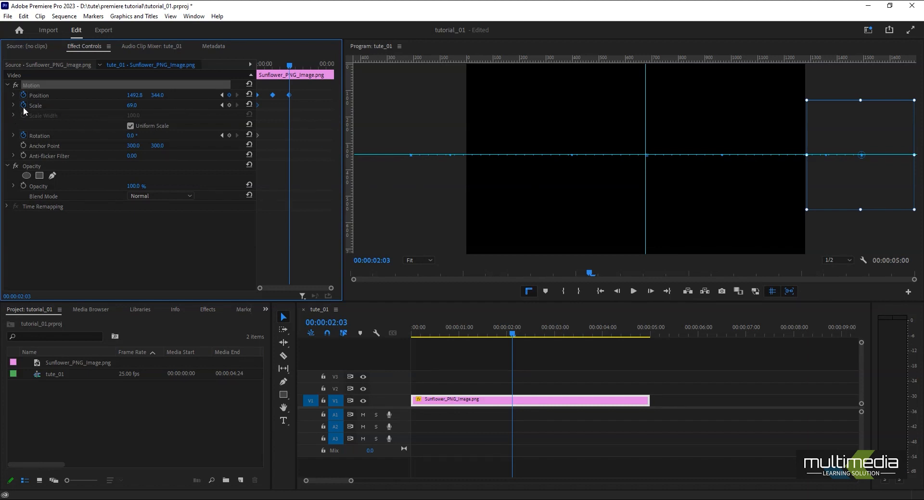
pyautogui.click(229, 104)
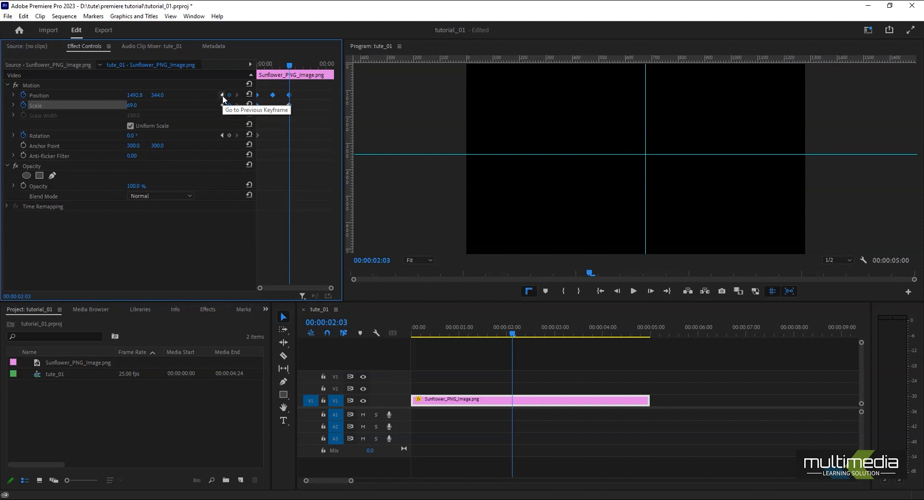
pyautogui.click(222, 95)
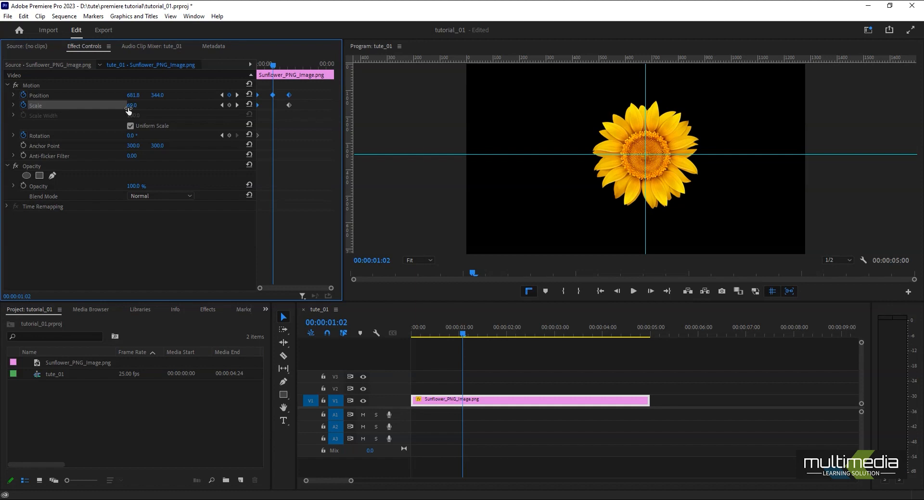
pyautogui.click(229, 105)
# Set Scale to 0 at both the first keyframe and the last keyframe at 00:00:02:03.
pyautogui.moveTo(271, 68); pyautogui.dragTo(258, 66)
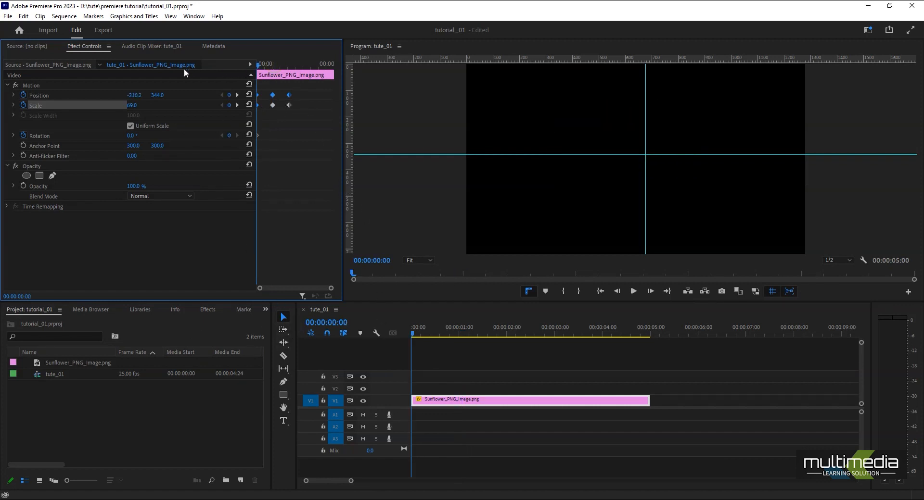
pyautogui.click(128, 106)
pyautogui.write('0')
pyautogui.press('Return')
pyautogui.click(237, 95)
pyautogui.click(237, 95)
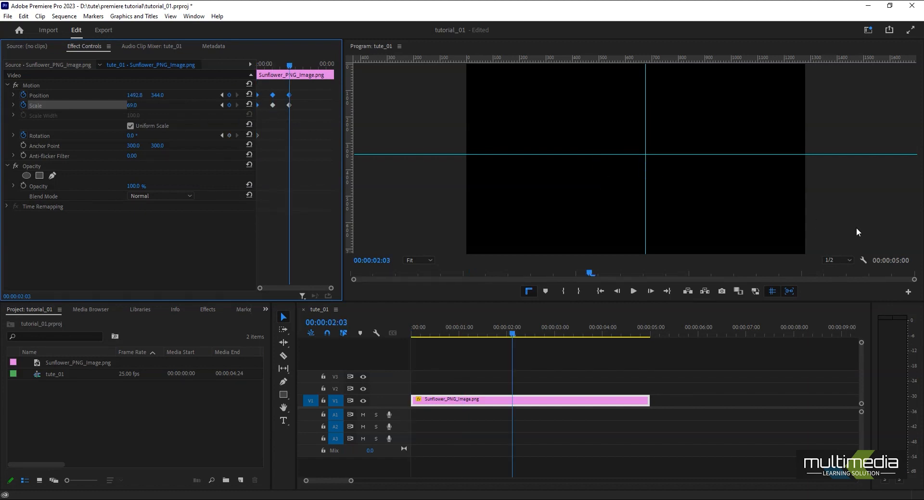
pyautogui.click(132, 104)
pyautogui.write('0')
pyautogui.press('Return')
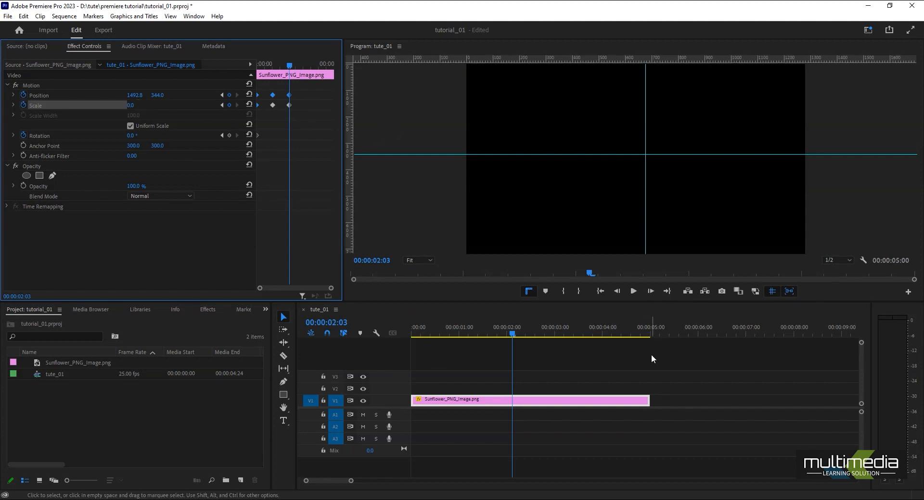
# Play the sequence from the start to preview the sunflower's position and scale animation.
pyautogui.click(485, 334)
pyautogui.moveTo(485, 339); pyautogui.dragTo(373, 356)
pyautogui.press('space')
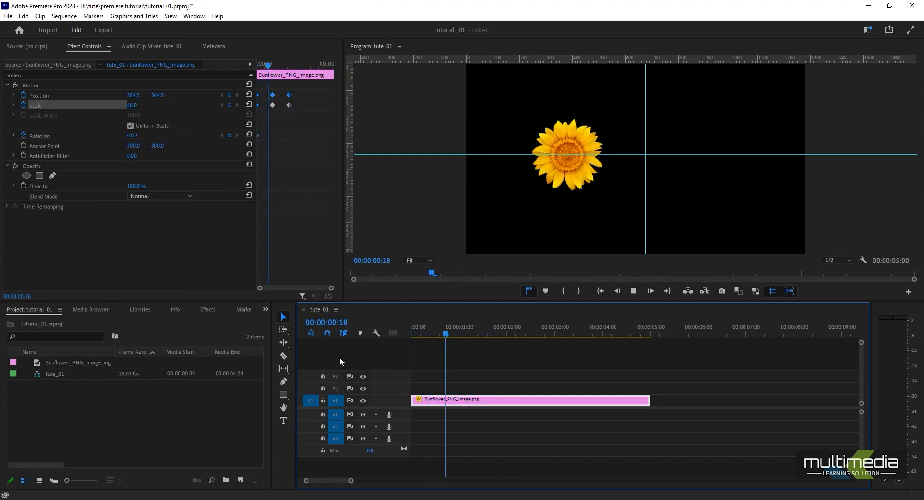
pyautogui.moveTo(563, 342); pyautogui.dragTo(372, 347)
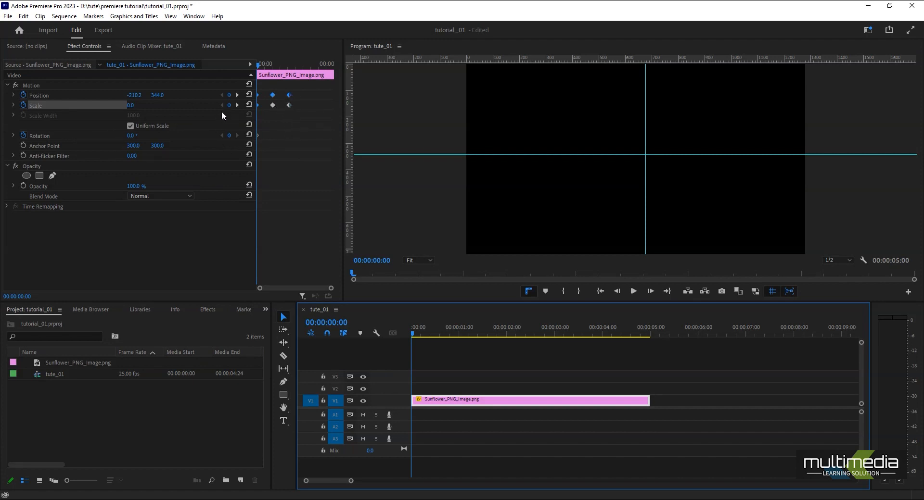
# Add Rotation keyframes aligned with the Scale keyframes at 00:00:01:02 and 00:00:02:03.
pyautogui.click(236, 105)
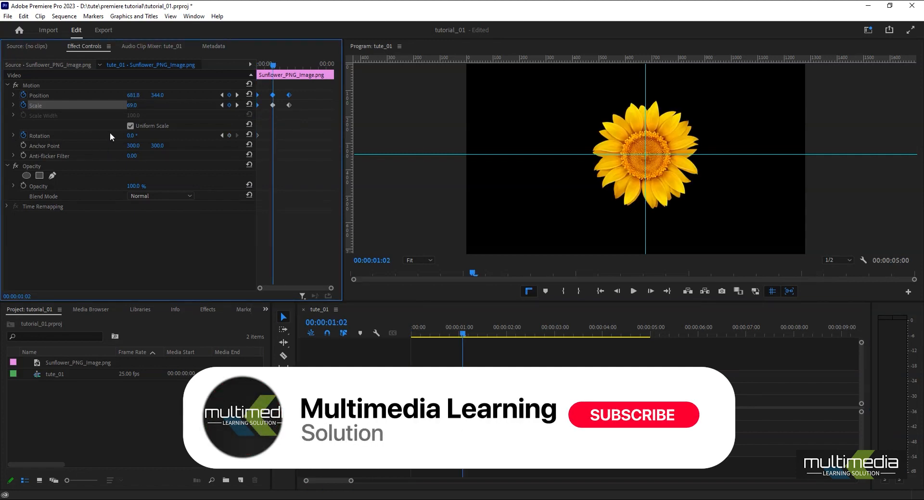
pyautogui.click(230, 135)
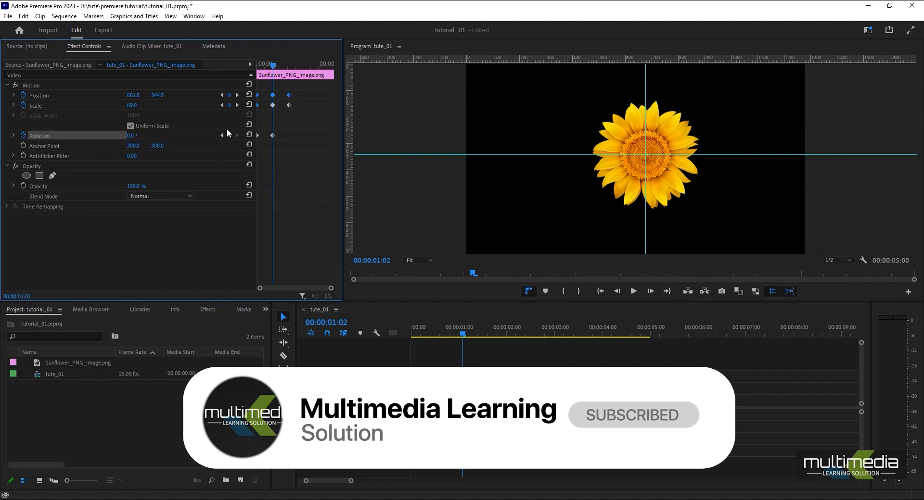
pyautogui.click(236, 105)
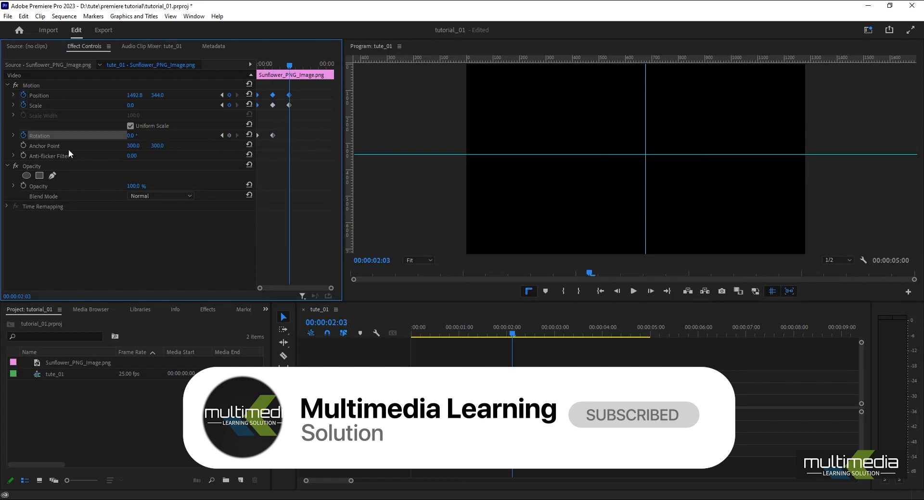
pyautogui.click(230, 135)
pyautogui.click(221, 136)
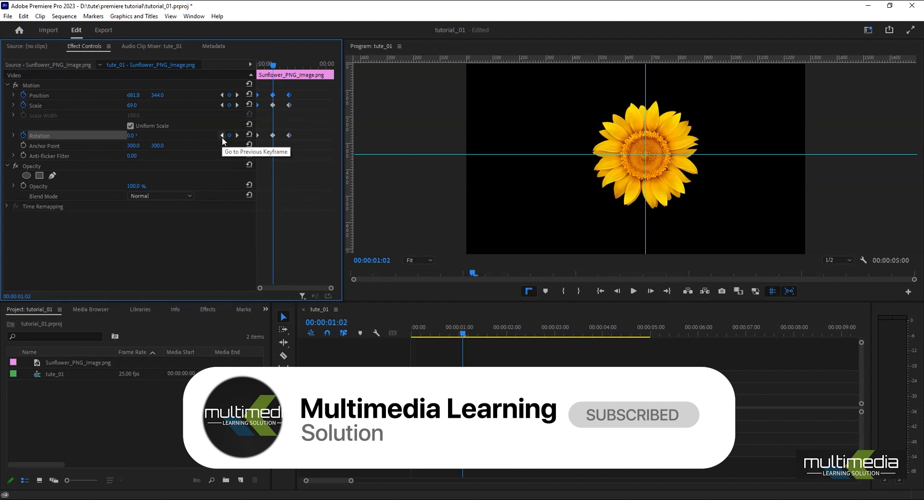
# Set Rotation to 360° at the last keyframe, at 00:00:02:03.
pyautogui.click(222, 136)
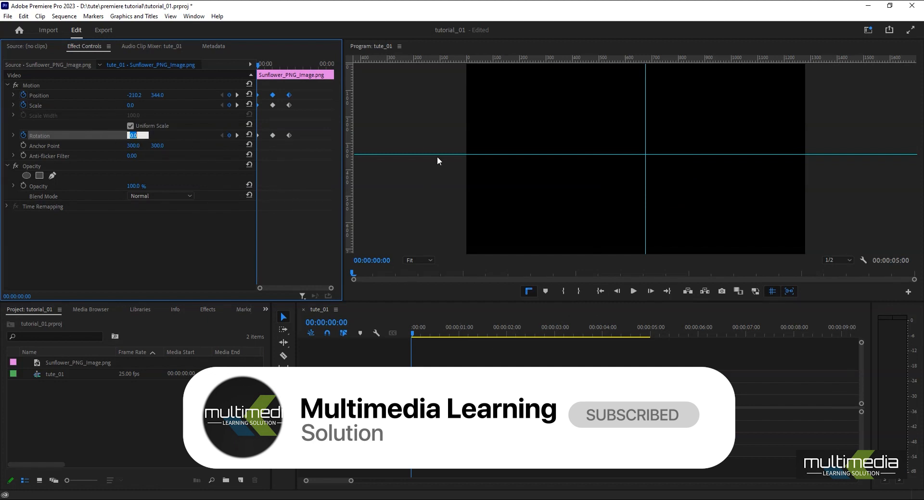
pyautogui.press('Return')
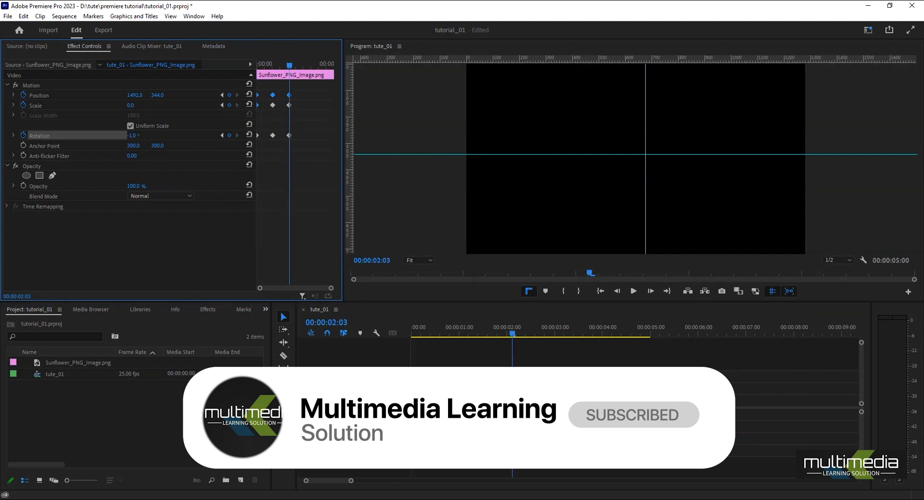
pyautogui.click(132, 135)
pyautogui.write('360')
pyautogui.press('Return')
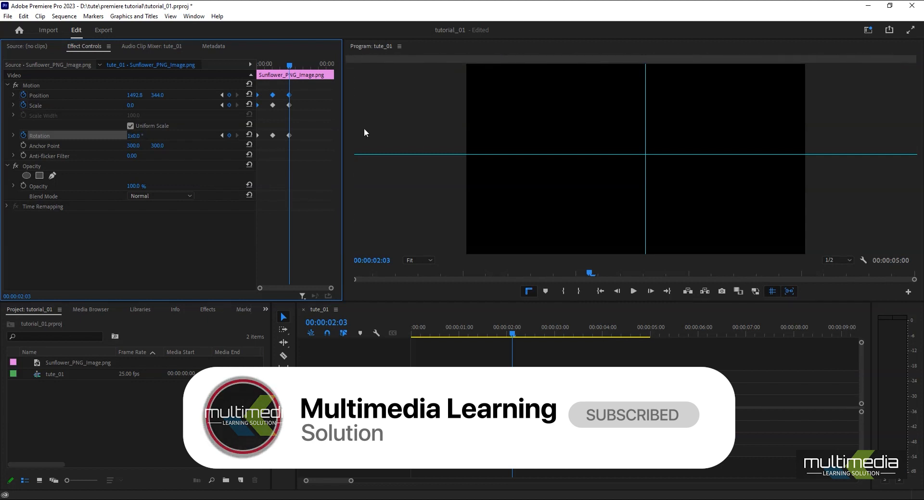
# Set Rotation to -360° at the first keyframe, at the beginning of the clip.
pyautogui.moveTo(504, 336); pyautogui.dragTo(342, 308)
pyautogui.click(131, 137)
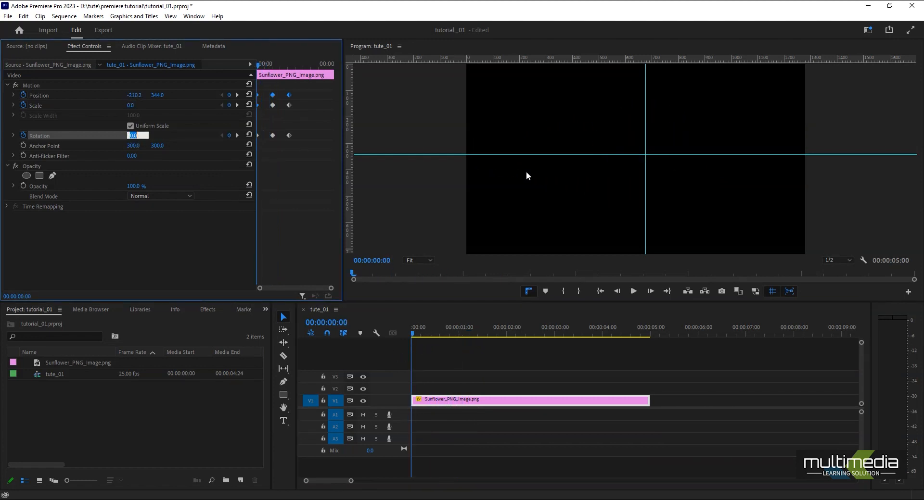
pyautogui.write('-36')
pyautogui.press('Return')
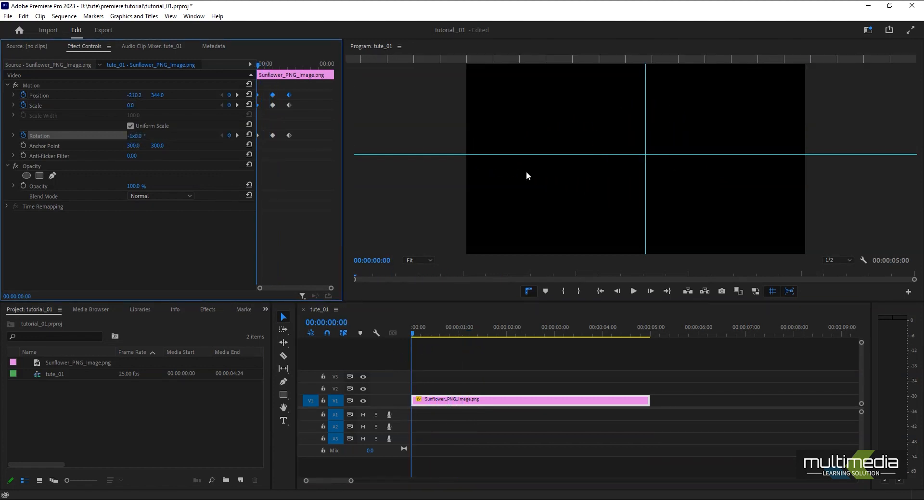
# Play and scrub the clip repeatedly from its start to check the combined position, scale and rotation animation.
pyautogui.press('space')
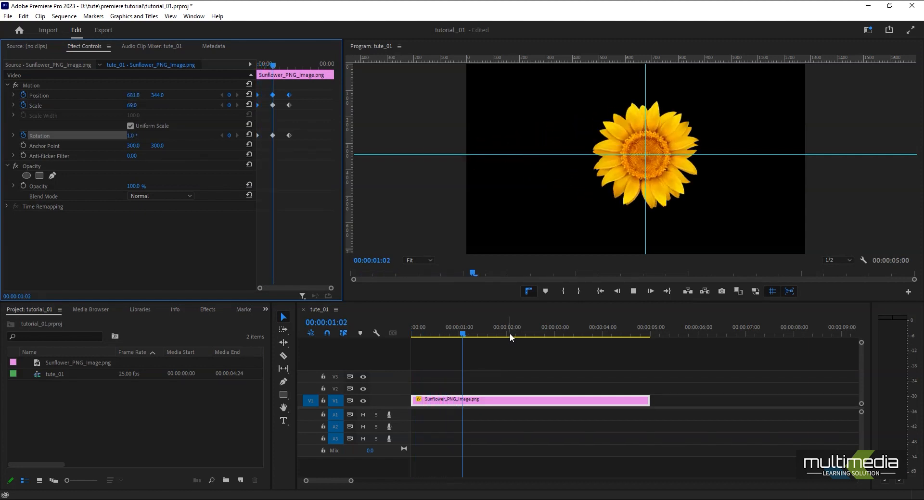
pyautogui.moveTo(485, 328); pyautogui.dragTo(395, 341)
pyautogui.press('space')
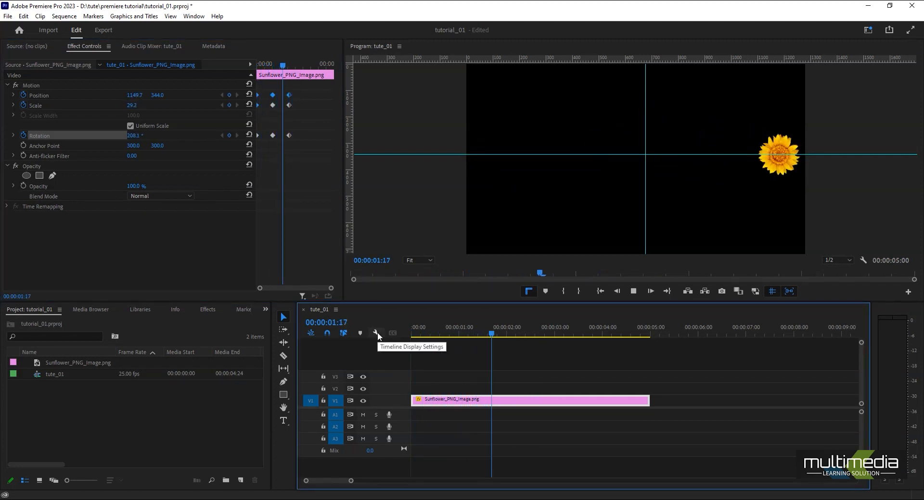
pyautogui.press('space')
pyautogui.moveTo(491, 330); pyautogui.dragTo(395, 330)
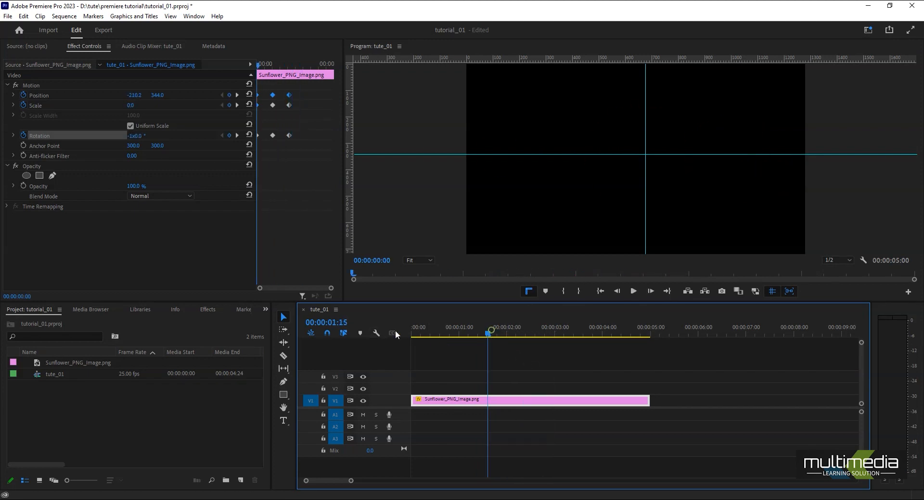
pyautogui.click(235, 135)
pyautogui.click(235, 135)
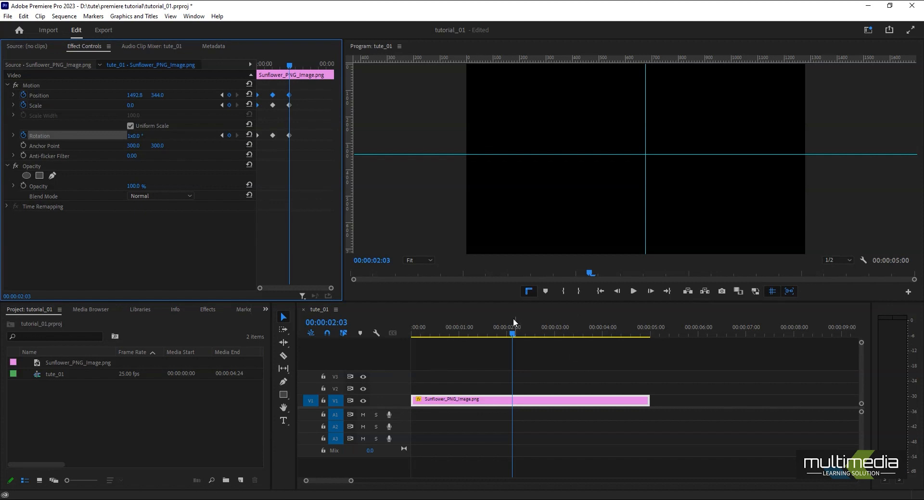
pyautogui.moveTo(515, 331); pyautogui.dragTo(429, 336)
pyautogui.press('space')
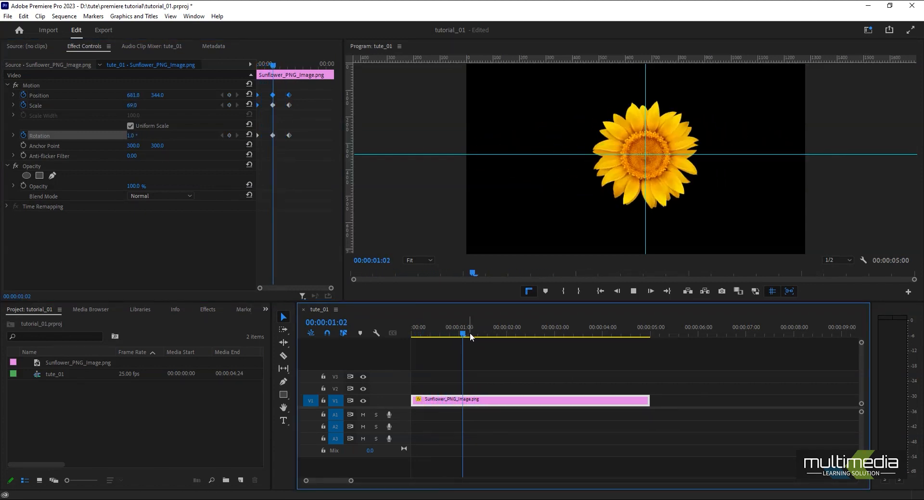
pyautogui.click(412, 333)
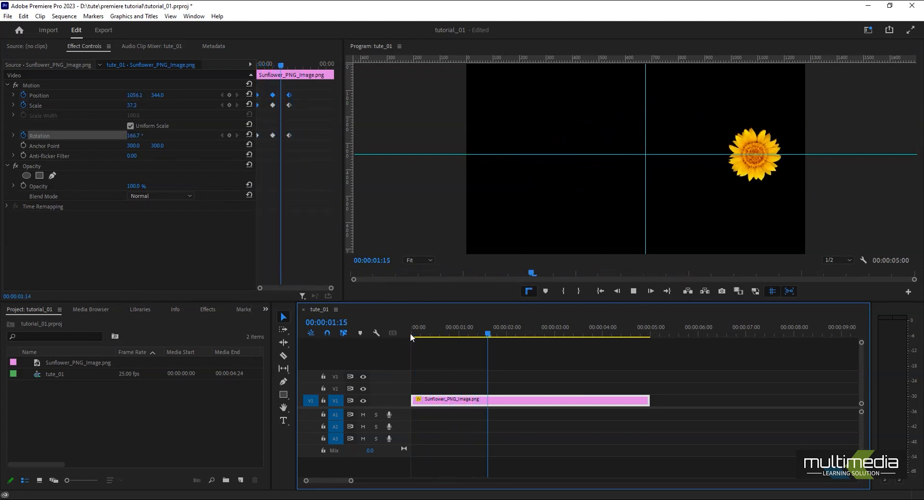
pyautogui.moveTo(486, 335); pyautogui.dragTo(429, 347)
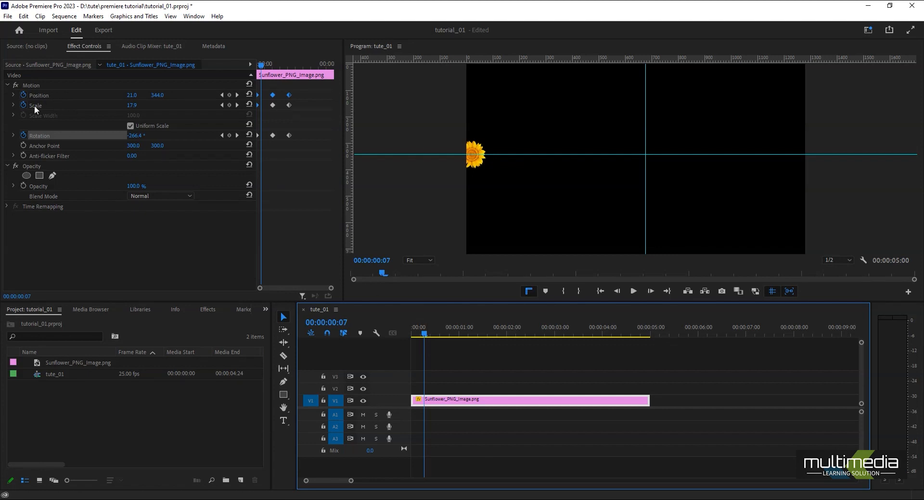
pyautogui.moveTo(426, 333); pyautogui.dragTo(364, 333)
pyautogui.press('space')
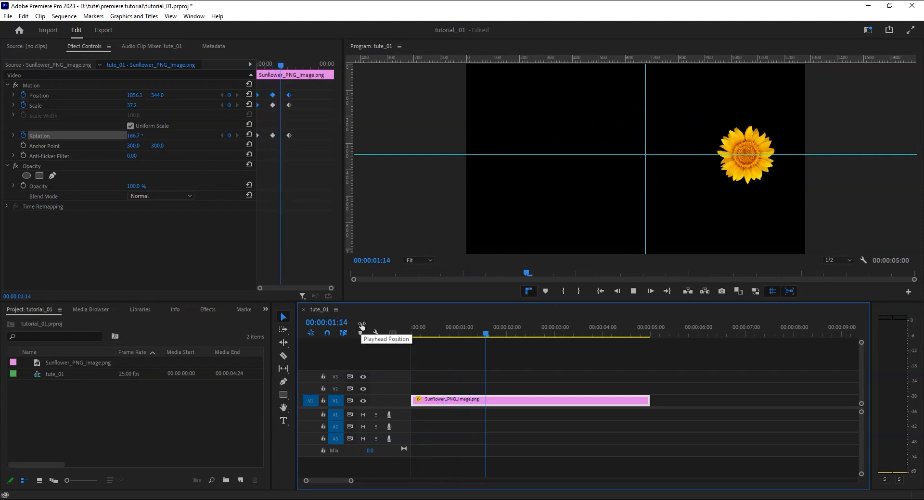
pyautogui.press('space')
pyautogui.click(419, 335)
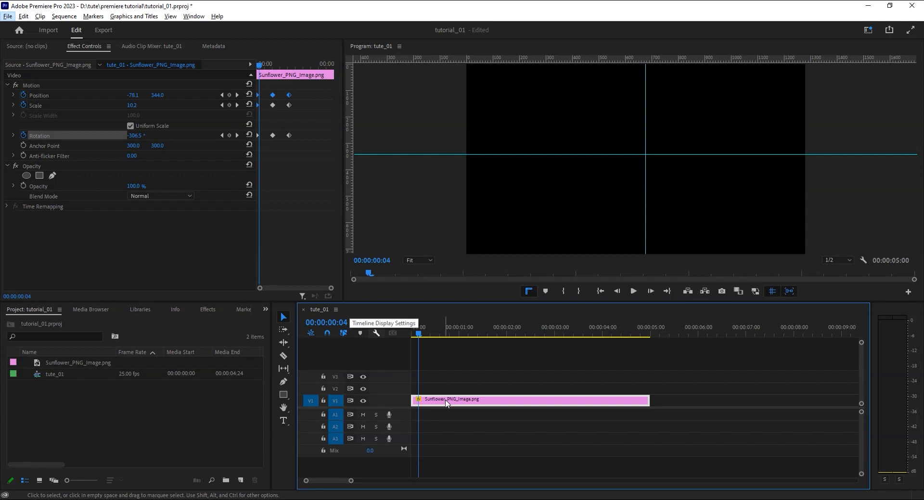
# Duplicate the animated sunflower clip onto tracks V2 to V5, each copy staggered in time from the one below, and preview the sequence.
pyautogui.moveTo(428, 405); pyautogui.dragTo(429, 396)
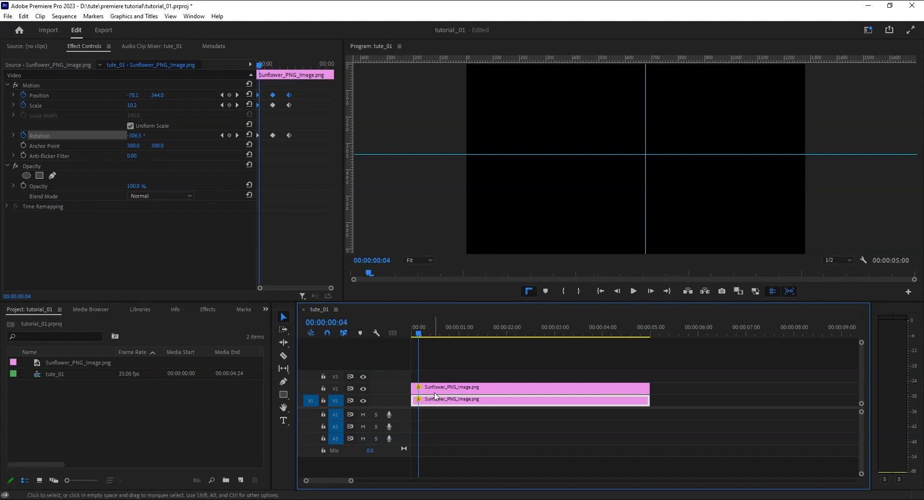
pyautogui.moveTo(433, 392); pyautogui.dragTo(586, 357)
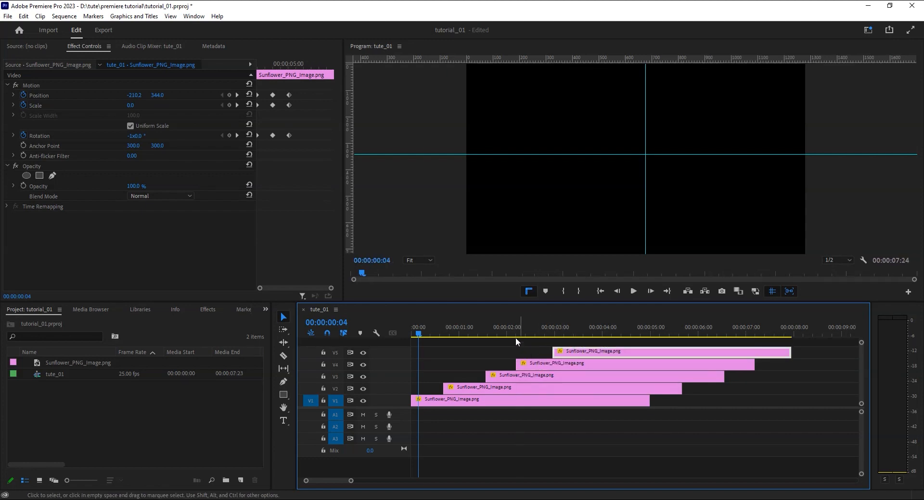
pyautogui.press('space')
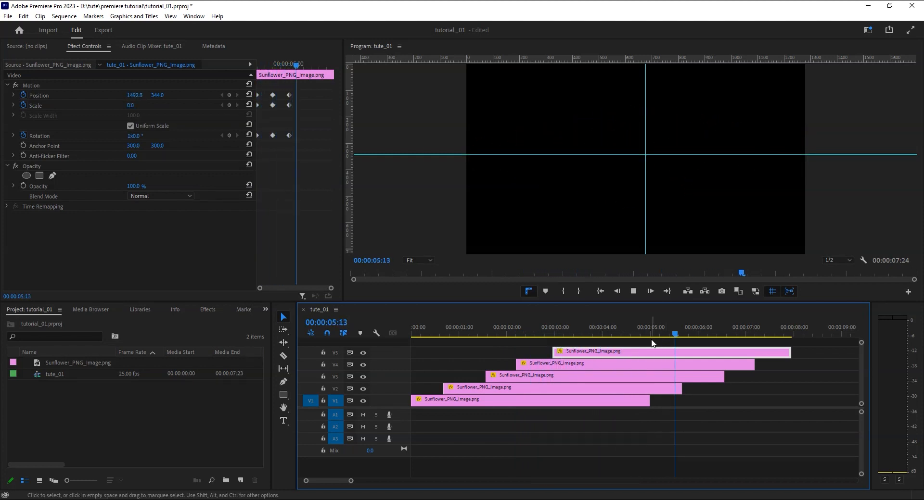
pyautogui.moveTo(602, 331); pyautogui.dragTo(397, 360)
pyautogui.press('space')
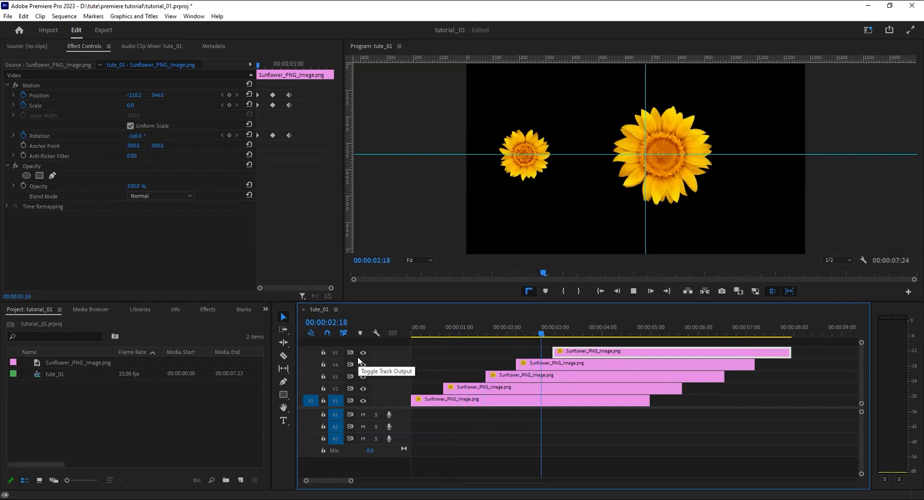
pyautogui.press('space')
# Duplicate the V5 sunflower clip onto track V6 with the same kind of time offset and play the sequence from the start.
pyautogui.moveTo(591, 352); pyautogui.dragTo(622, 346)
pyautogui.press('Home')
pyautogui.press('space')
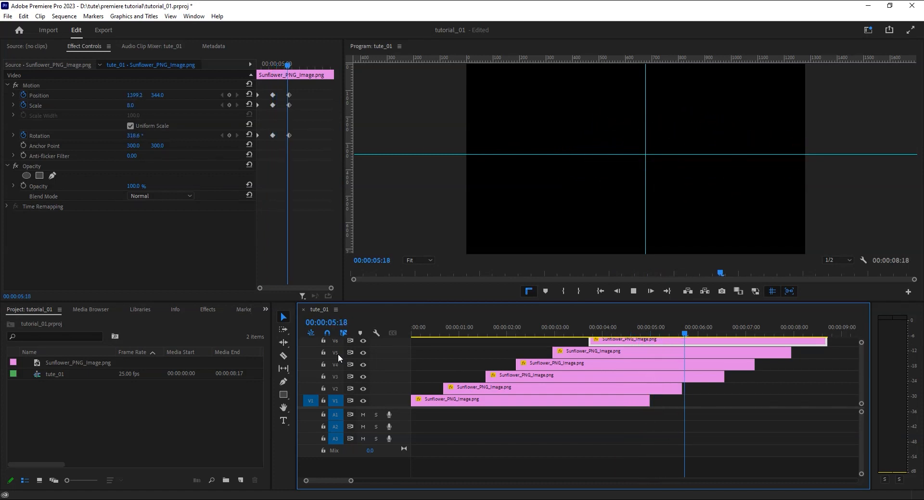
pyautogui.moveTo(524, 327); pyautogui.dragTo(467, 359)
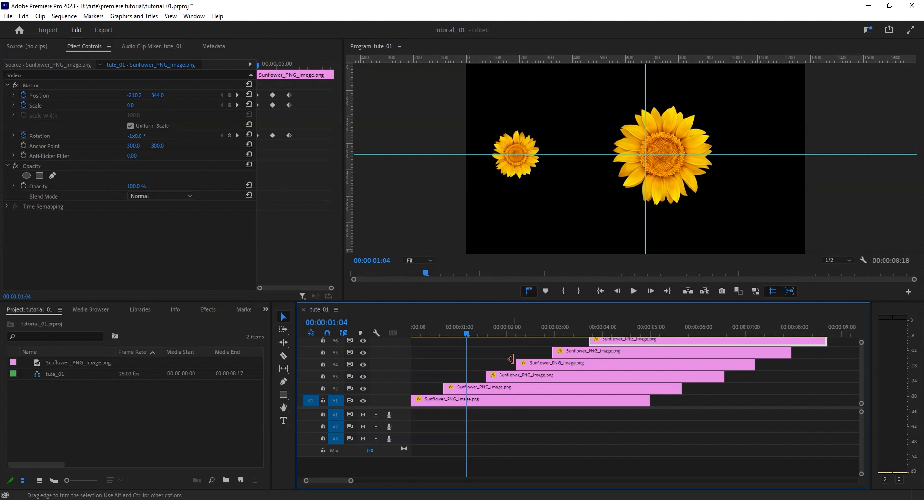
pyautogui.moveTo(466, 334); pyautogui.dragTo(409, 340)
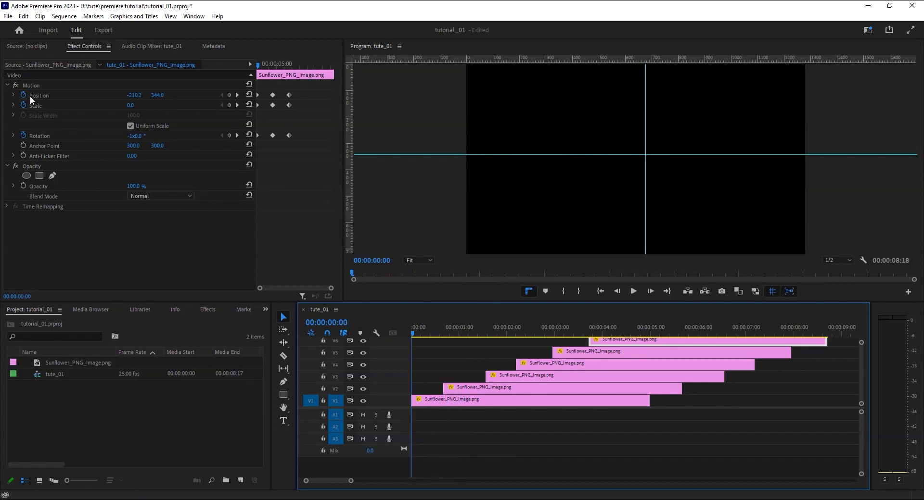